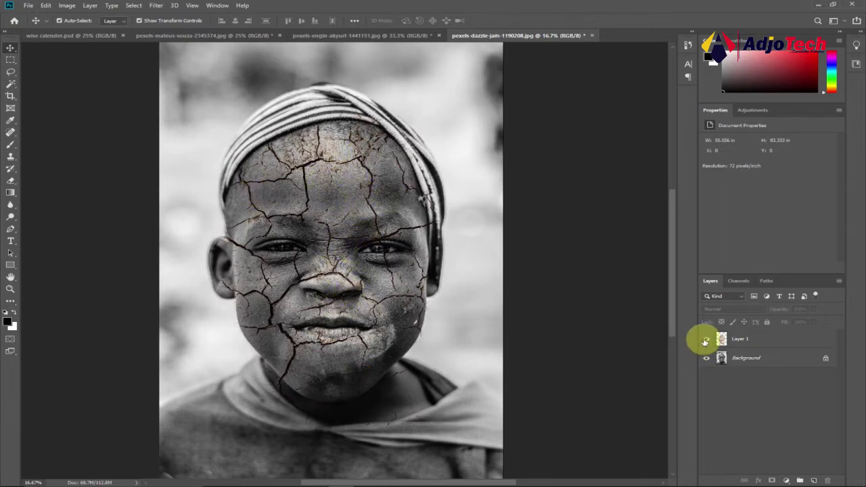
Step: Toggle Layer 1's crack texture off and on across the boy's, dark-background and braided-hair portraits to compare
{"action": "left_click", "coordinate": [706, 339]}
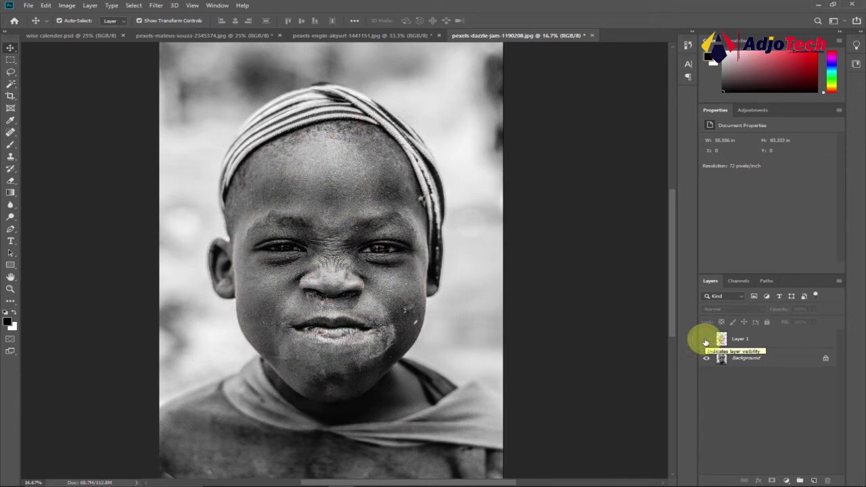
{"action": "left_click", "coordinate": [706, 340]}
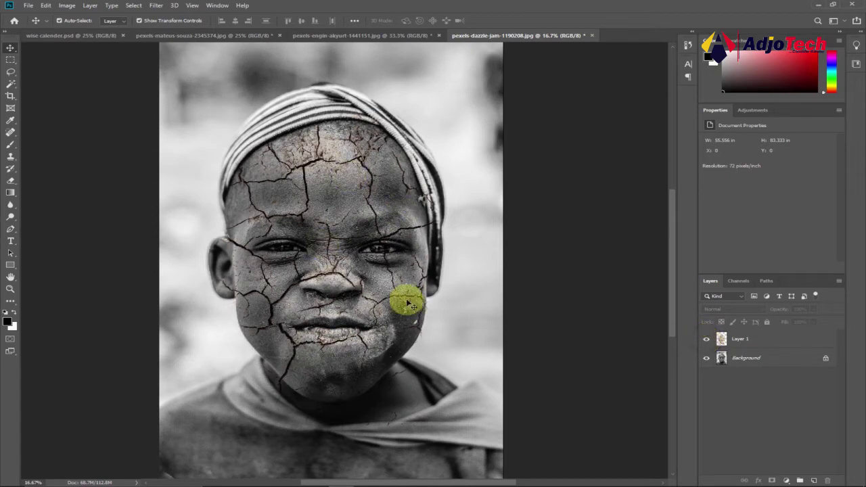
{"action": "left_click", "coordinate": [371, 37]}
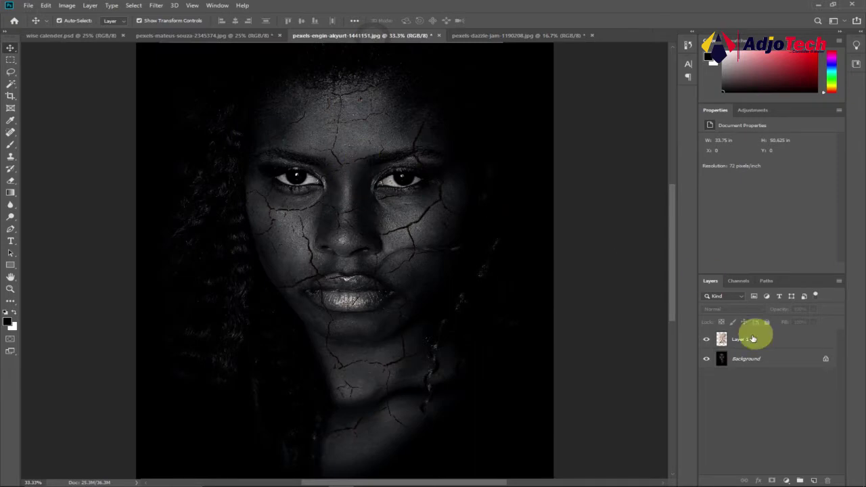
{"action": "left_click", "coordinate": [706, 339]}
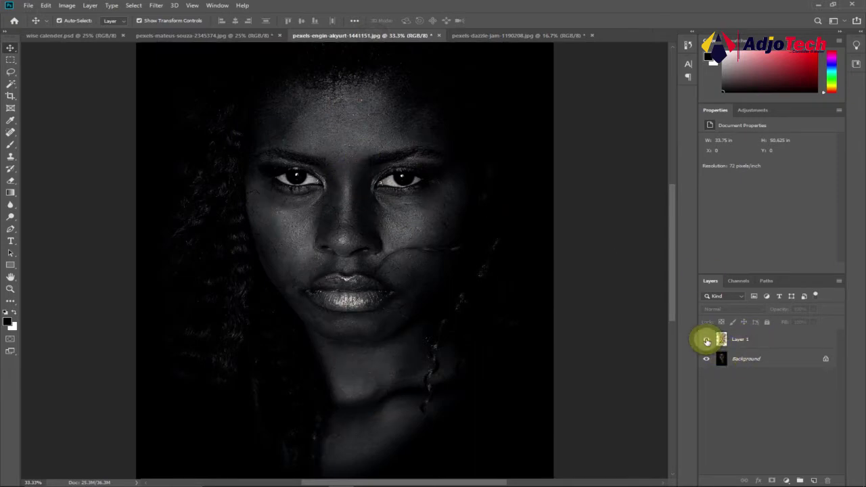
{"action": "left_click", "coordinate": [706, 340]}
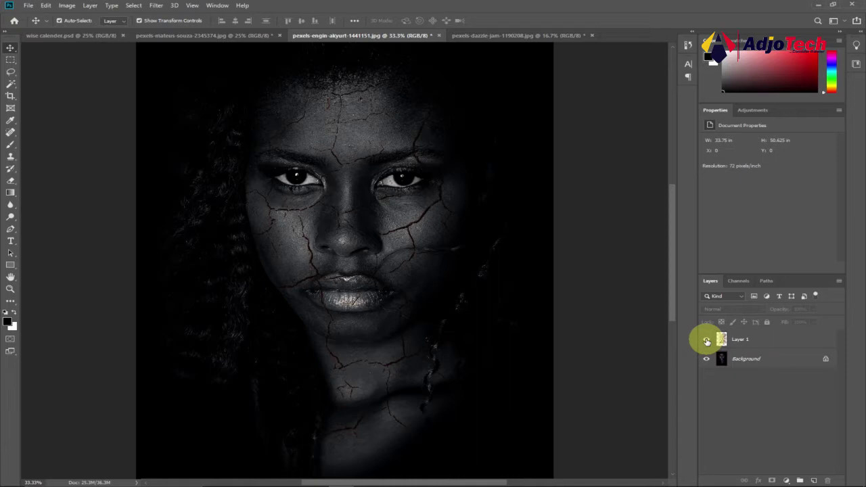
{"action": "left_click", "coordinate": [706, 339]}
{"action": "left_click", "coordinate": [235, 38]}
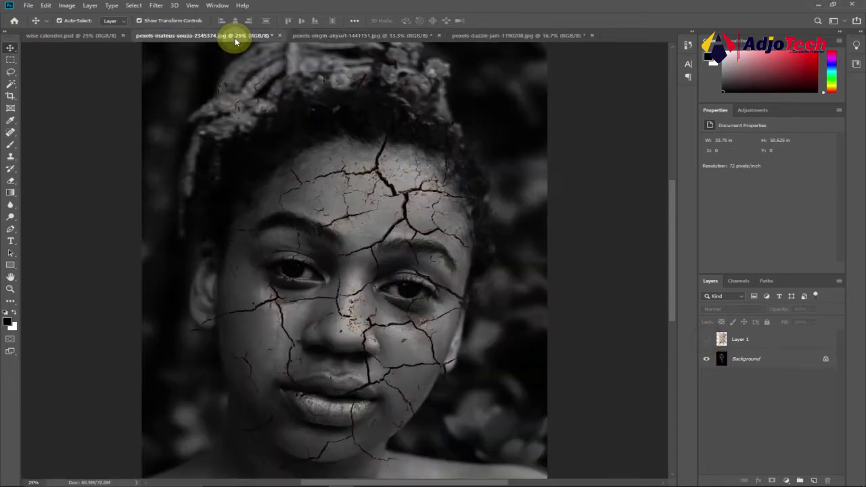
{"action": "left_click", "coordinate": [705, 340]}
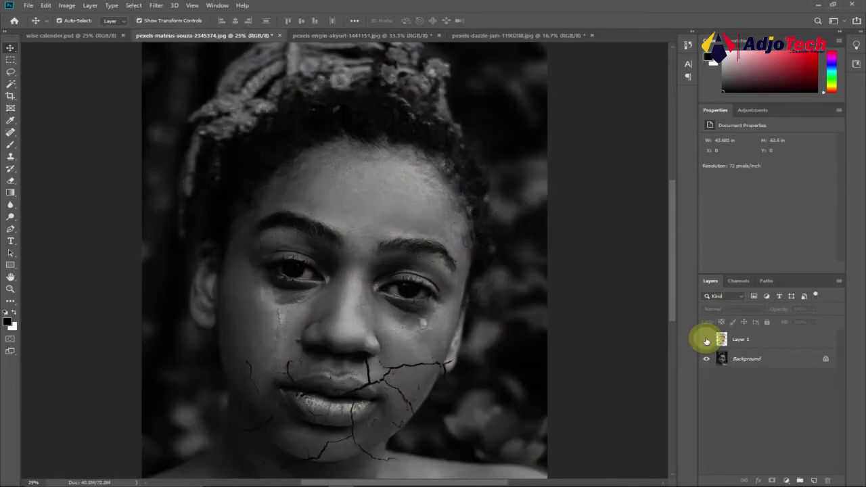
{"action": "left_click", "coordinate": [706, 340]}
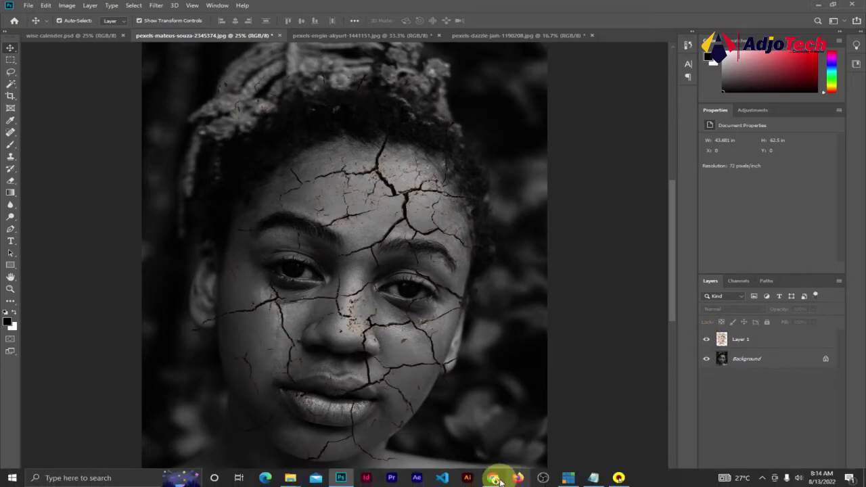
{"action": "left_click", "coordinate": [500, 480]}
{"action": "scroll", "coordinate": [451, 252], "scroll_direction": "up", "scroll_amount": 2}
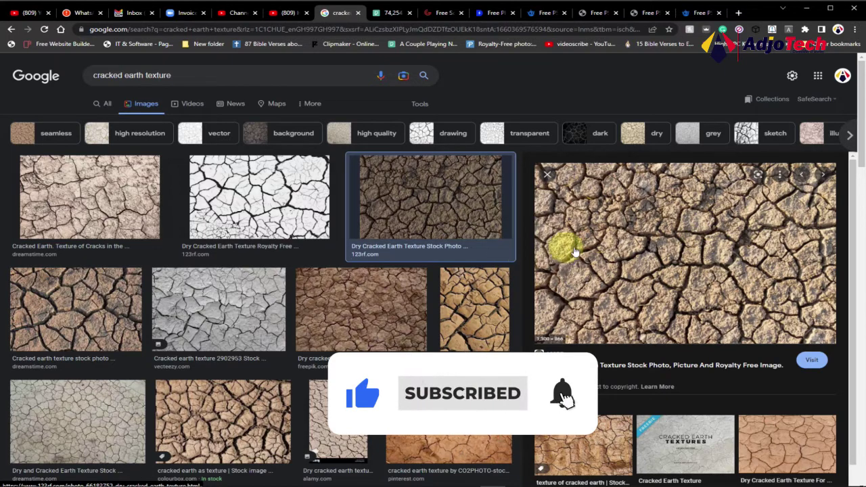
{"action": "left_click", "coordinate": [387, 19]}
{"action": "scroll", "coordinate": [396, 303], "scroll_direction": "up", "scroll_amount": 5}
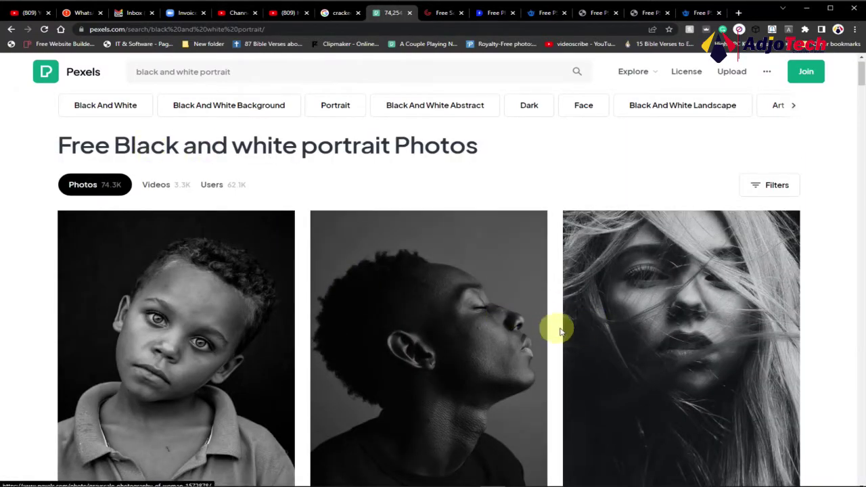
{"action": "scroll", "coordinate": [647, 334], "scroll_direction": "down", "scroll_amount": 2}
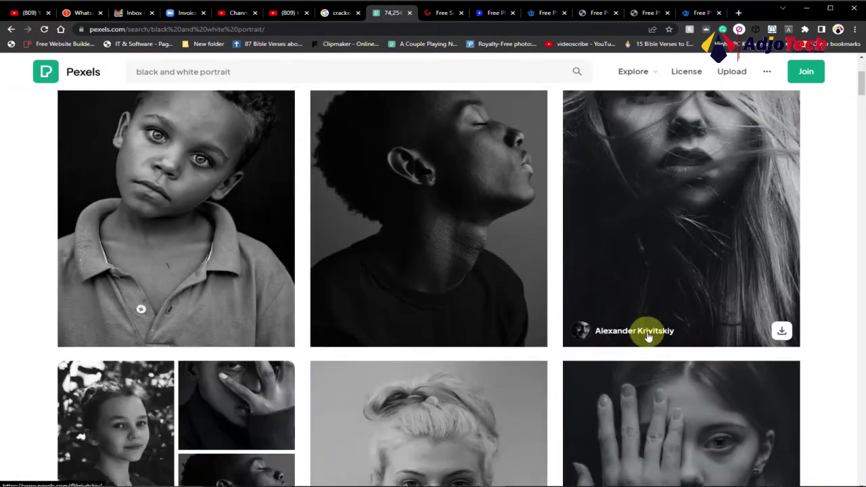
{"action": "scroll", "coordinate": [647, 331], "scroll_direction": "down", "scroll_amount": 6}
{"action": "scroll", "coordinate": [410, 302], "scroll_direction": "down", "scroll_amount": 2}
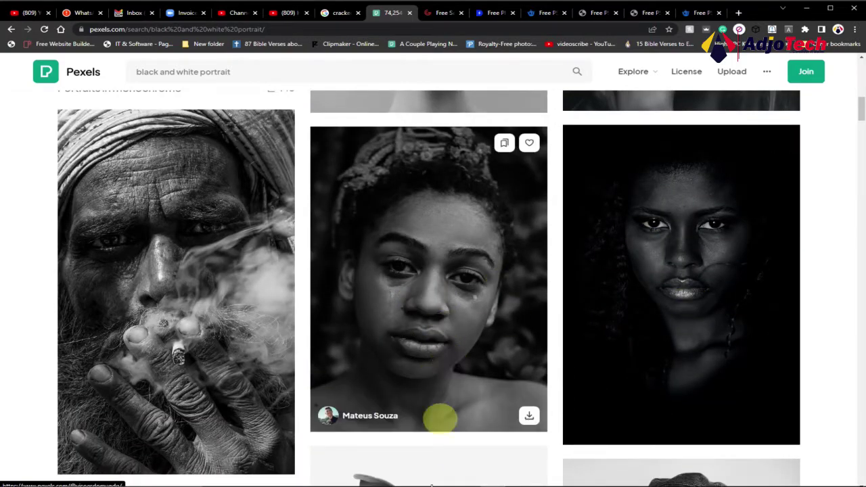
{"action": "left_click", "coordinate": [338, 475]}
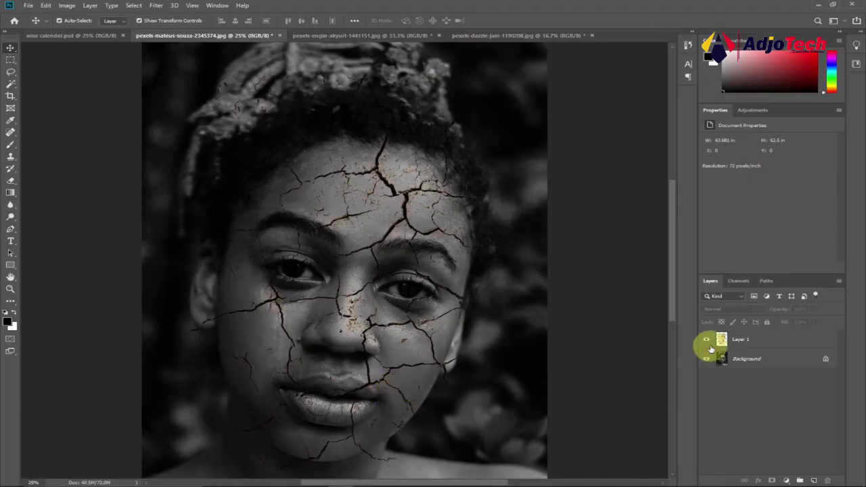
Step: Delete the crack-texture Layer 1 from the braided-hair, dark-background and boy's portraits
{"action": "left_click", "coordinate": [751, 338]}
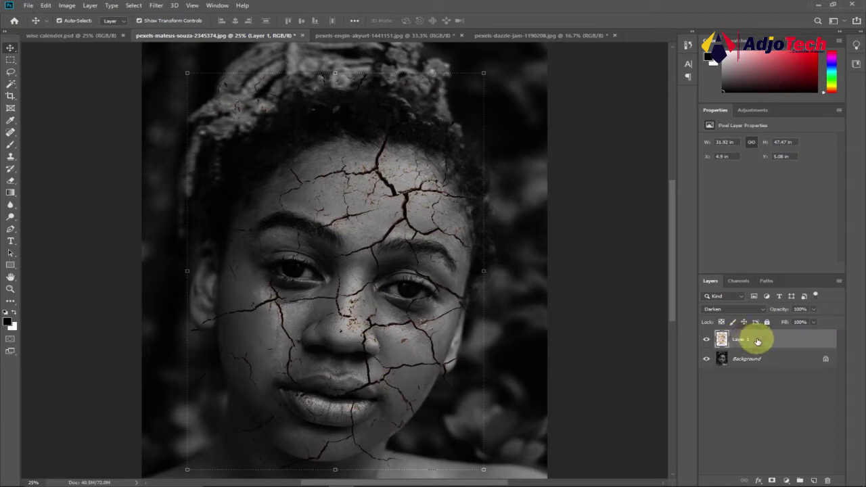
{"action": "left_click_drag", "start_coordinate": [757, 341], "coordinate": [826, 480]}
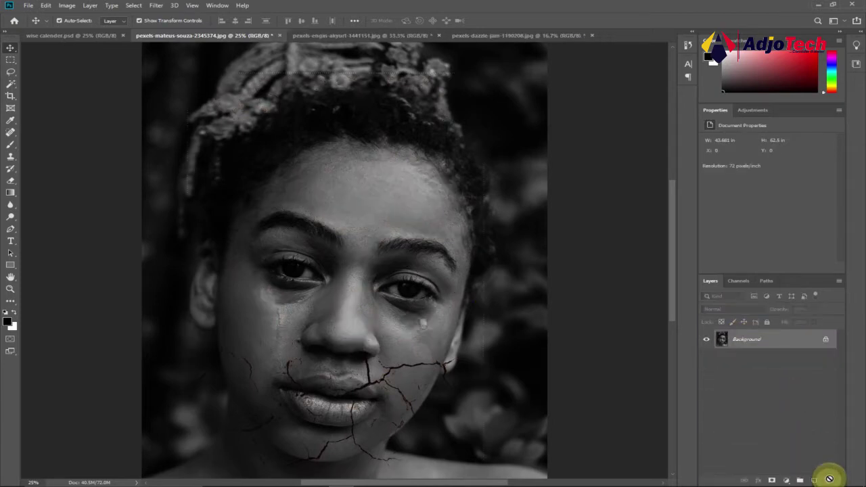
{"action": "left_click", "coordinate": [338, 35]}
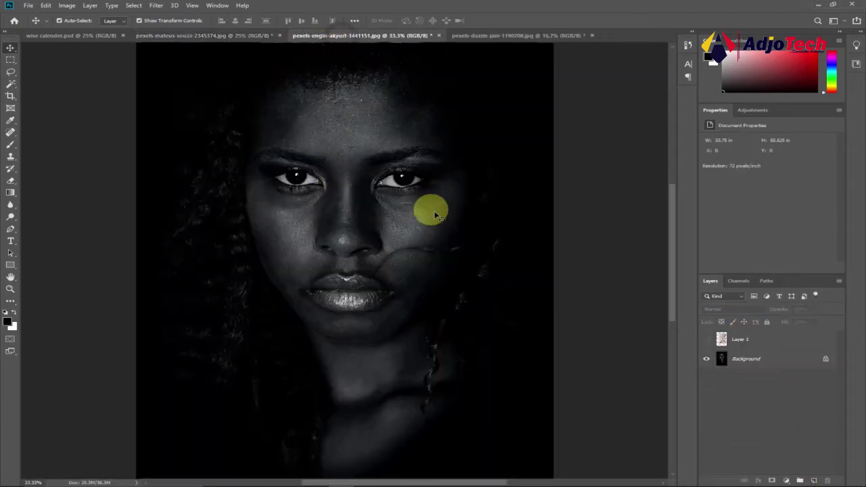
{"action": "left_click_drag", "start_coordinate": [744, 341], "coordinate": [827, 480]}
{"action": "left_click", "coordinate": [496, 35]}
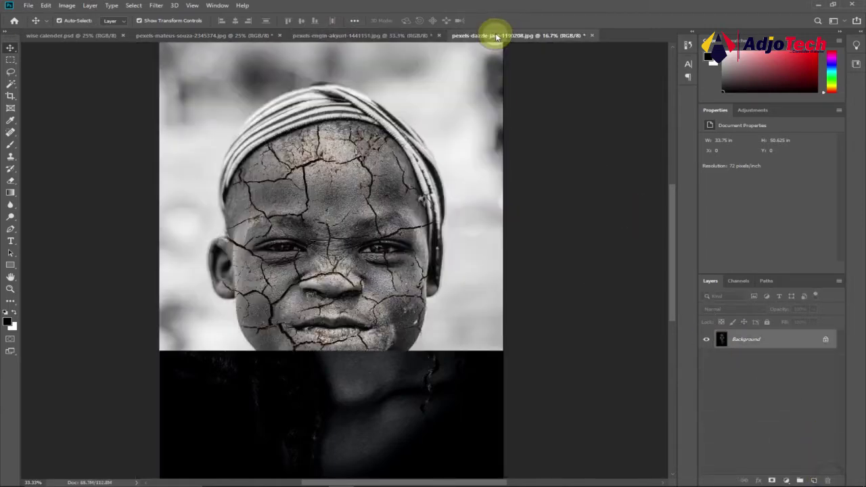
{"action": "left_click_drag", "start_coordinate": [758, 341], "coordinate": [828, 479]}
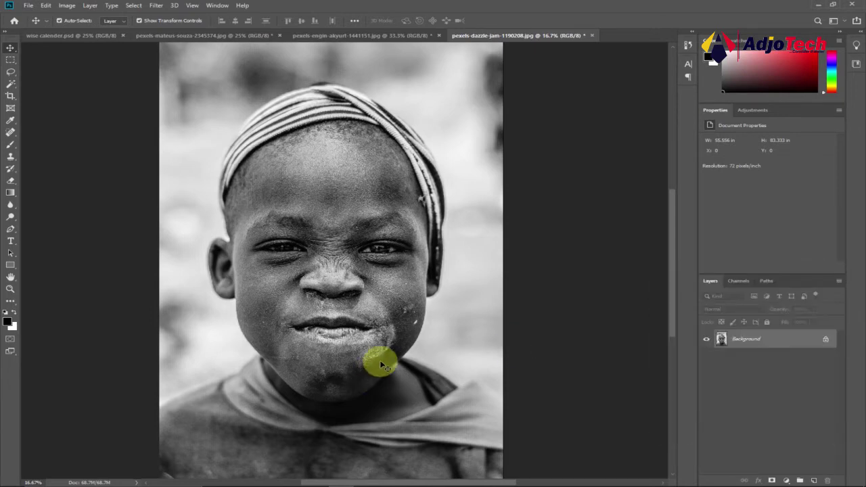
Step: Drag the cracked-earth image from Downloads into the boy's portrait as a new layer
{"action": "mouse_move", "coordinate": [291, 480]}
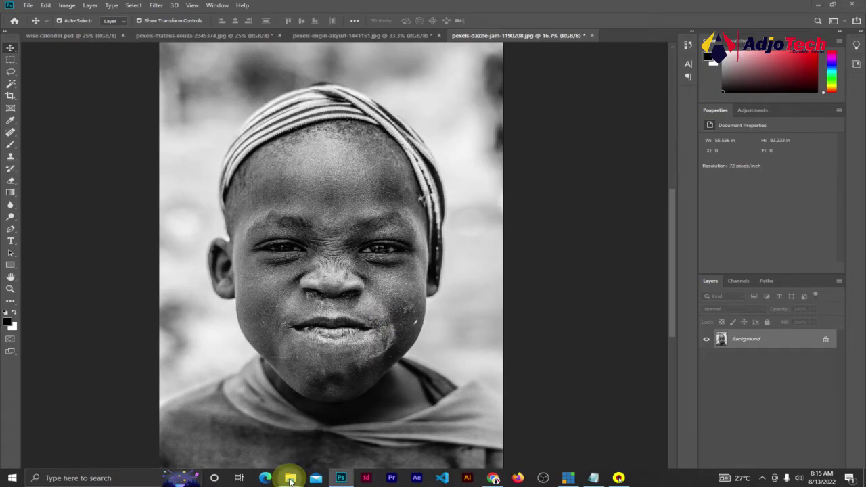
{"action": "left_click", "coordinate": [310, 369]}
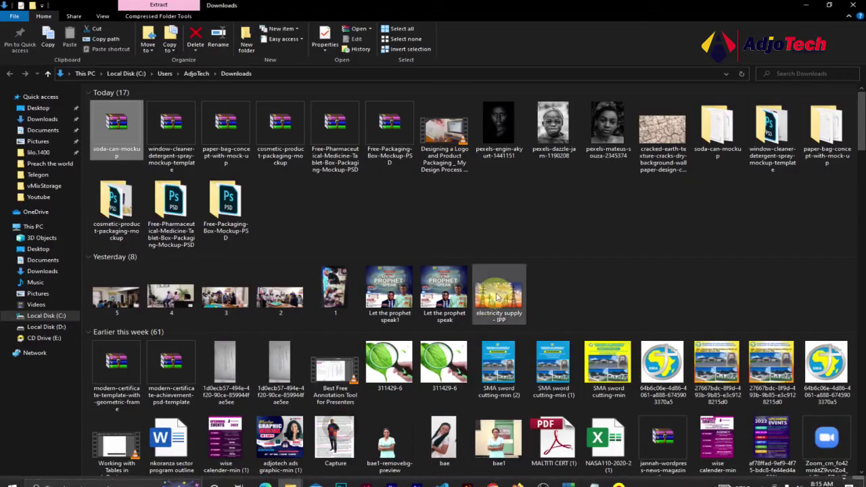
{"action": "left_click", "coordinate": [655, 187]}
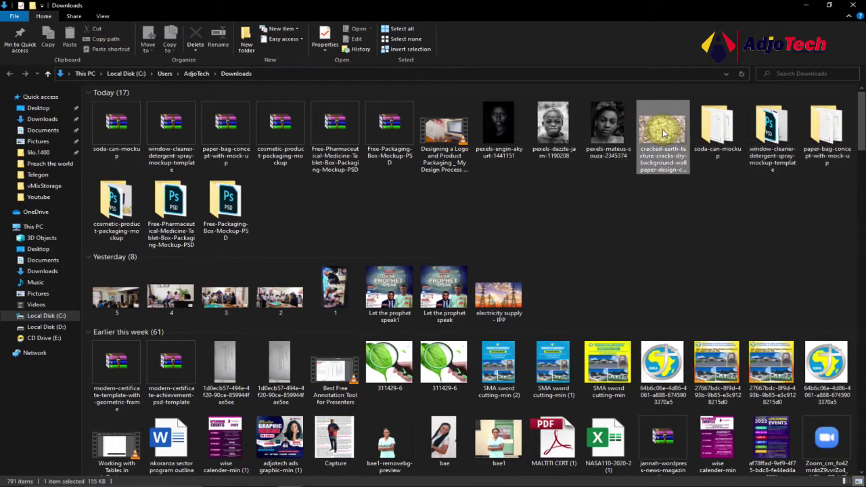
{"action": "left_click_drag", "start_coordinate": [669, 135], "coordinate": [344, 252]}
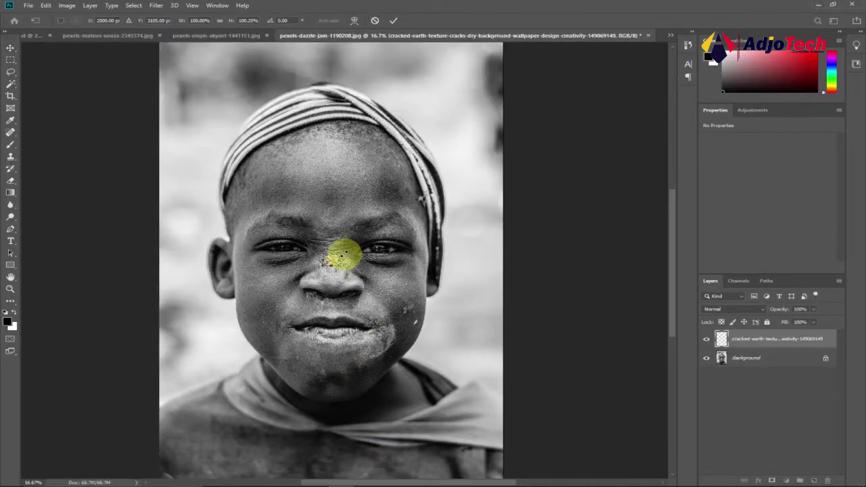
Step: Rotate the cracked-earth texture upright and resize it from forehead to past the chin, then commit
{"action": "left_click", "coordinate": [458, 190]}
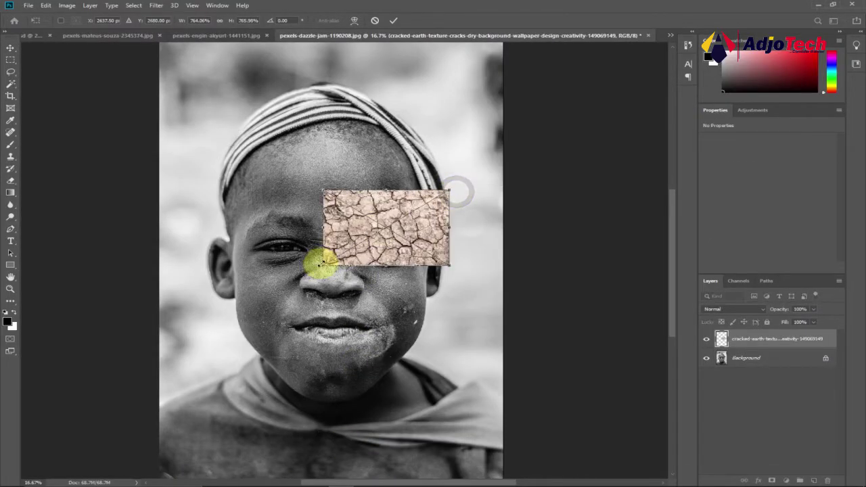
{"action": "left_click_drag", "start_coordinate": [322, 263], "coordinate": [196, 295]}
{"action": "left_click_drag", "start_coordinate": [489, 184], "coordinate": [233, 112]}
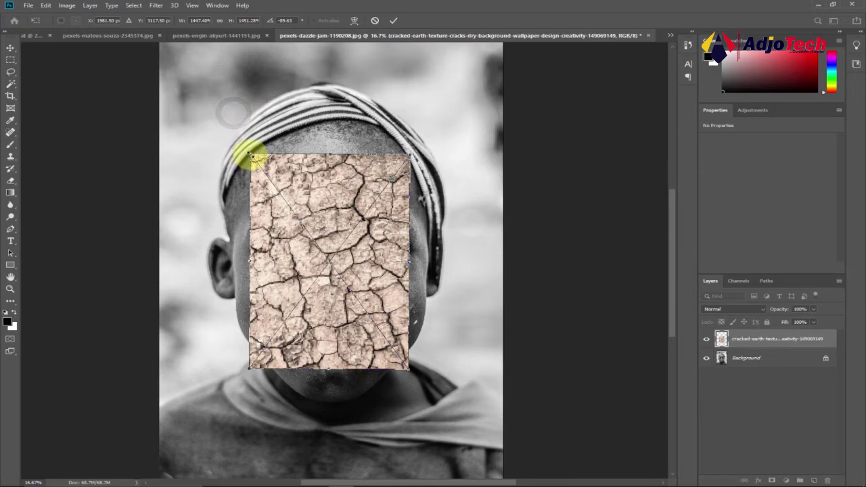
{"action": "left_click_drag", "start_coordinate": [250, 157], "coordinate": [208, 97]}
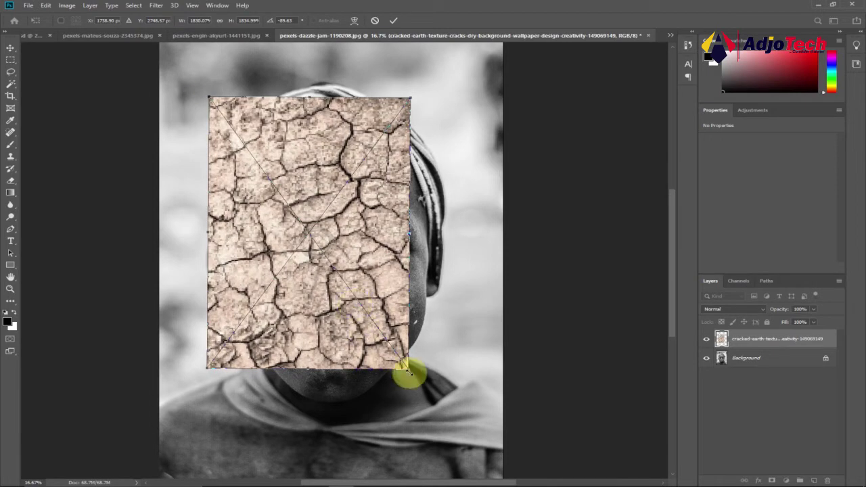
{"action": "left_click_drag", "start_coordinate": [406, 368], "coordinate": [446, 419]}
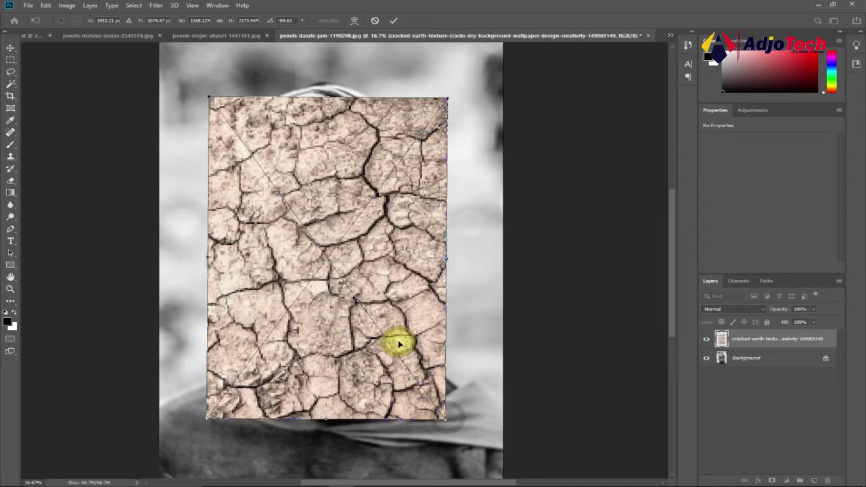
{"action": "left_click_drag", "start_coordinate": [209, 96], "coordinate": [212, 102]}
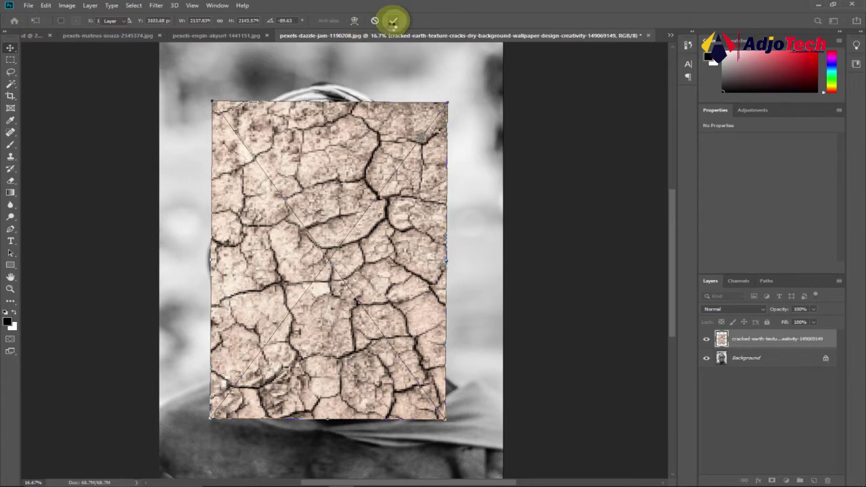
{"action": "left_click", "coordinate": [392, 20]}
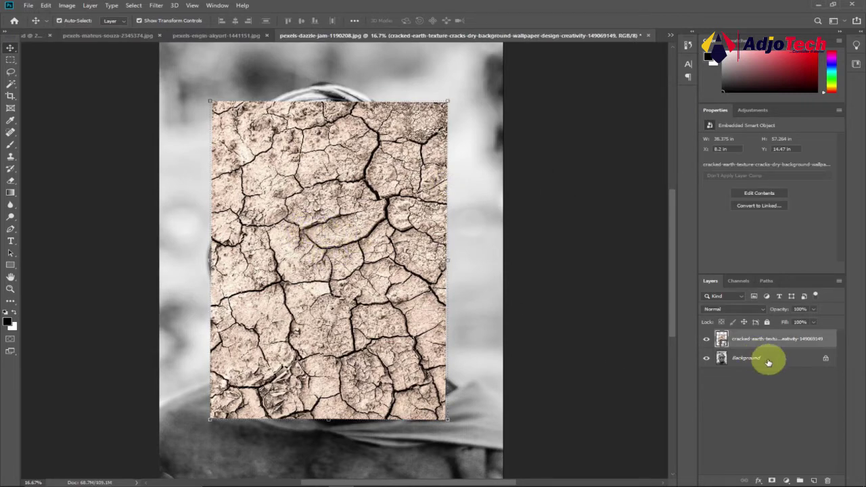
Step: Set the cracked-earth layer's blend mode to Darken through Blending Options
{"action": "left_click", "coordinate": [706, 339]}
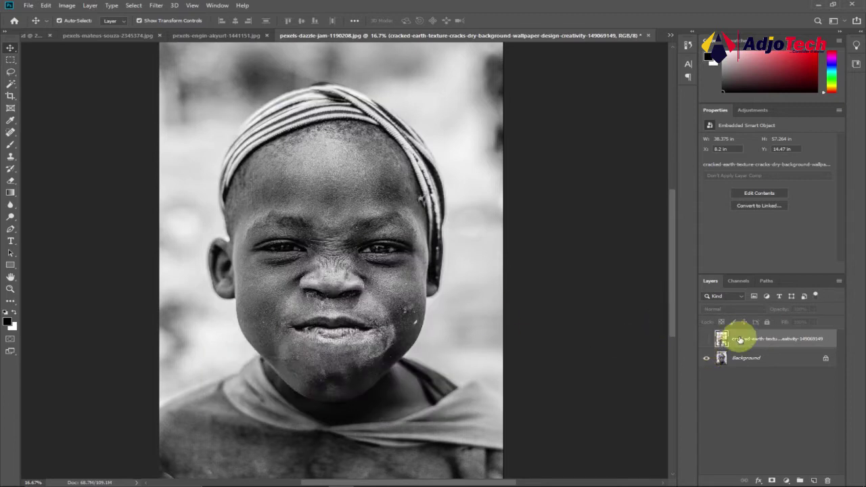
{"action": "left_click", "coordinate": [706, 340]}
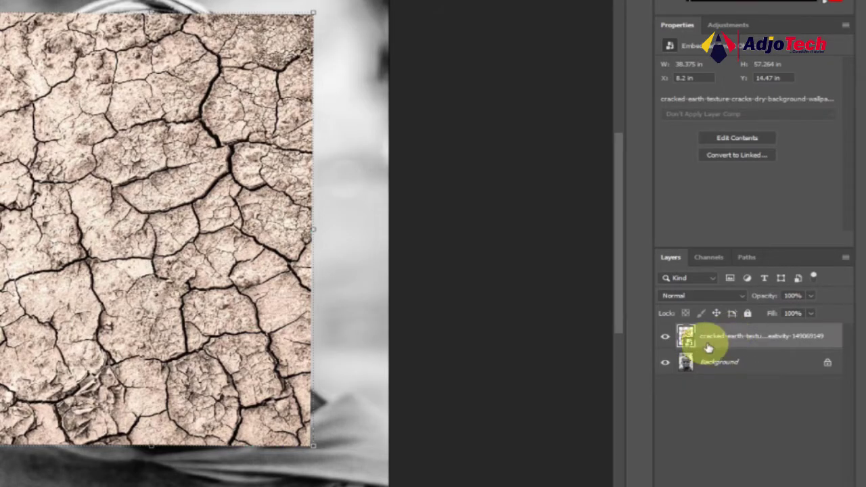
{"action": "right_click", "coordinate": [728, 340]}
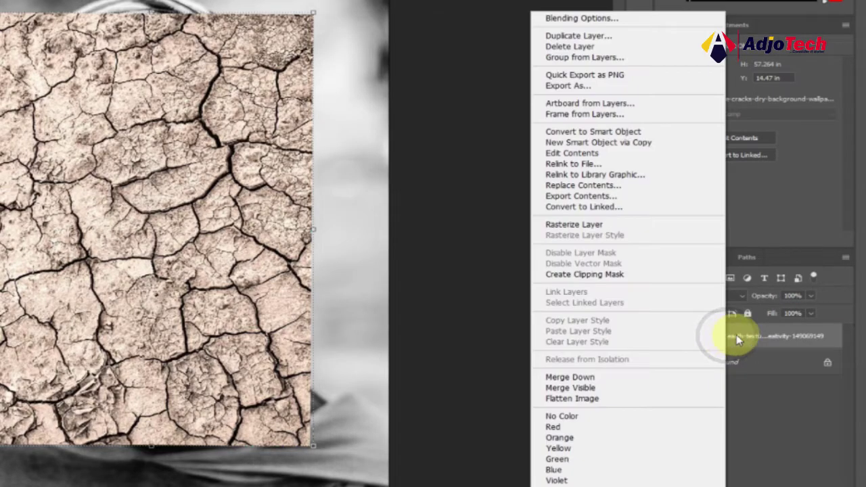
{"action": "left_click", "coordinate": [585, 19]}
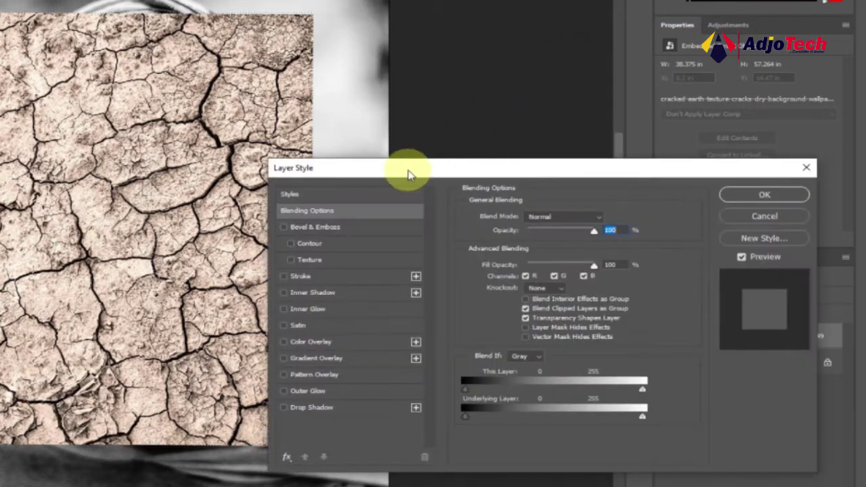
{"action": "left_click_drag", "start_coordinate": [407, 175], "coordinate": [408, 66]}
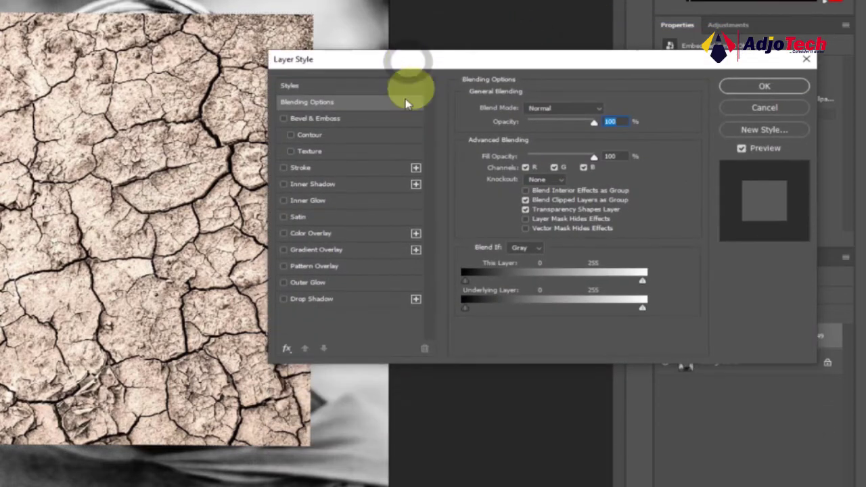
{"action": "left_click", "coordinate": [541, 110]}
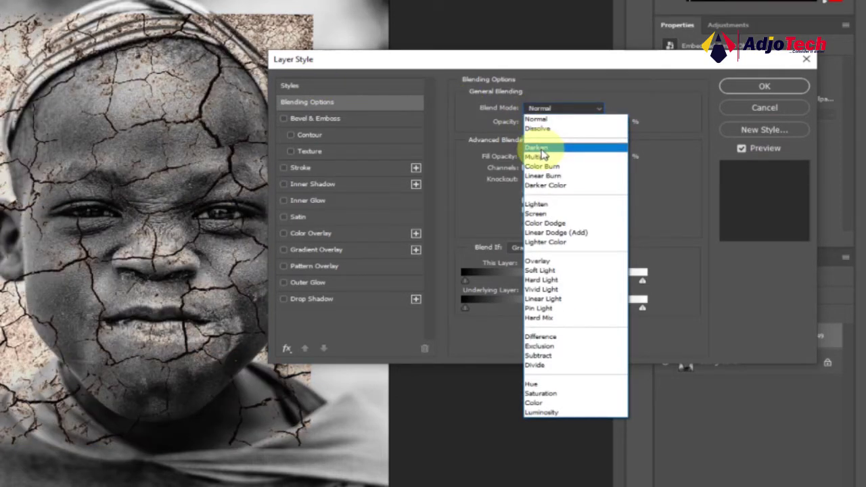
{"action": "left_click", "coordinate": [542, 149]}
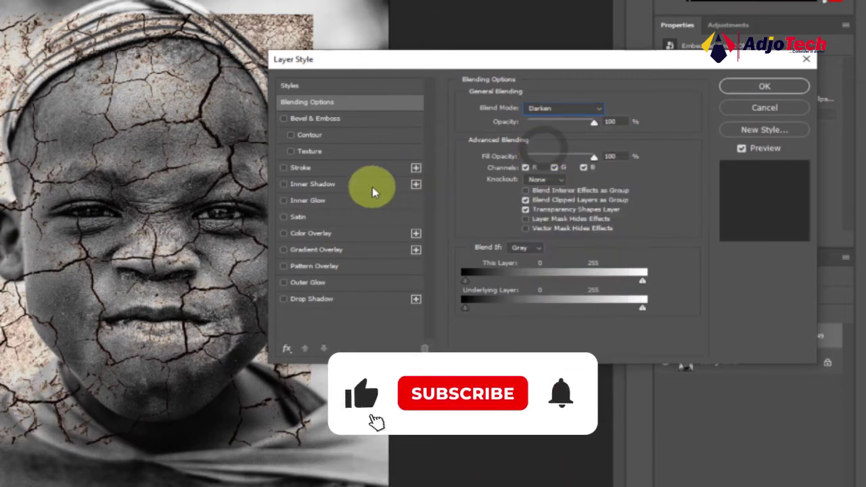
{"action": "left_click", "coordinate": [749, 87]}
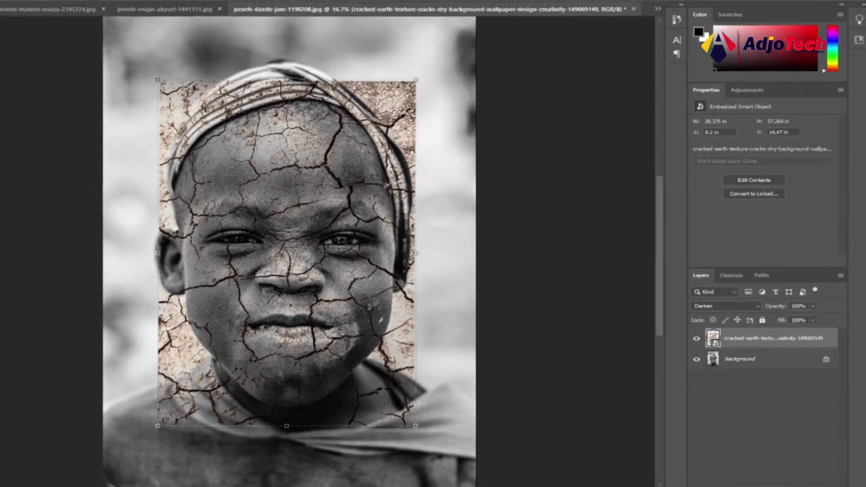
Step: Pick the plain Eraser Tool and rasterize the cracked-earth texture layer
{"action": "right_click", "coordinate": [10, 181]}
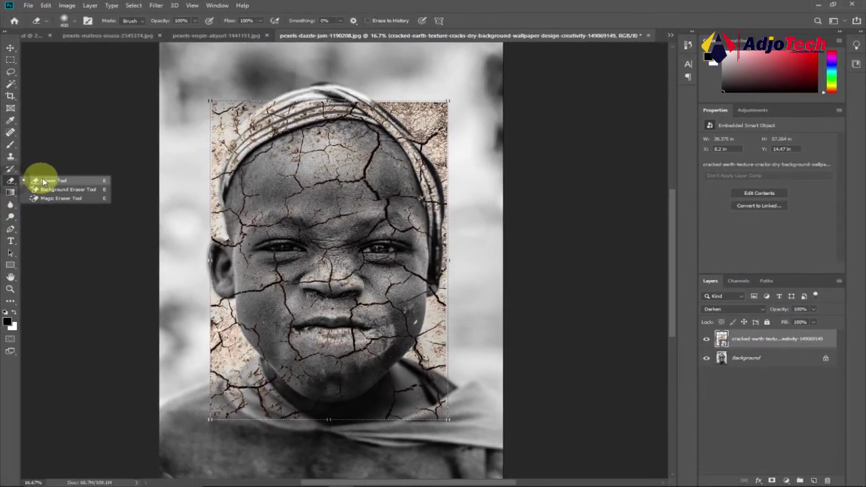
{"action": "left_click", "coordinate": [51, 181]}
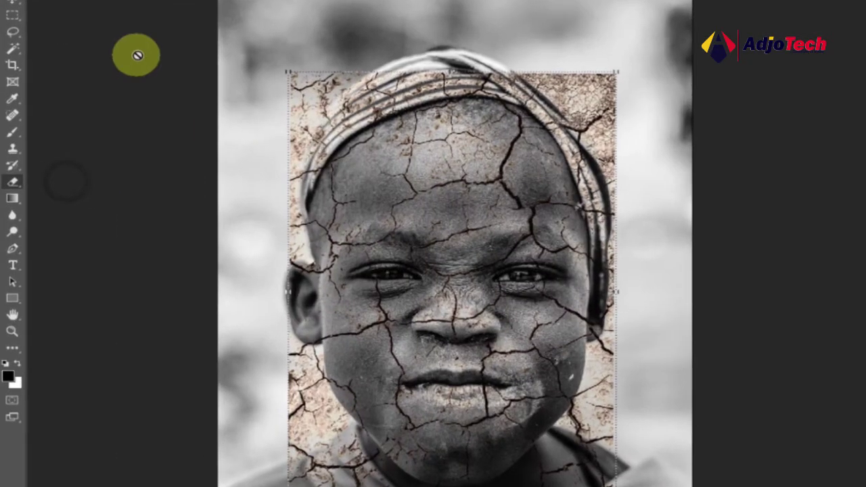
{"action": "left_click_drag", "start_coordinate": [226, 129], "coordinate": [267, 116]}
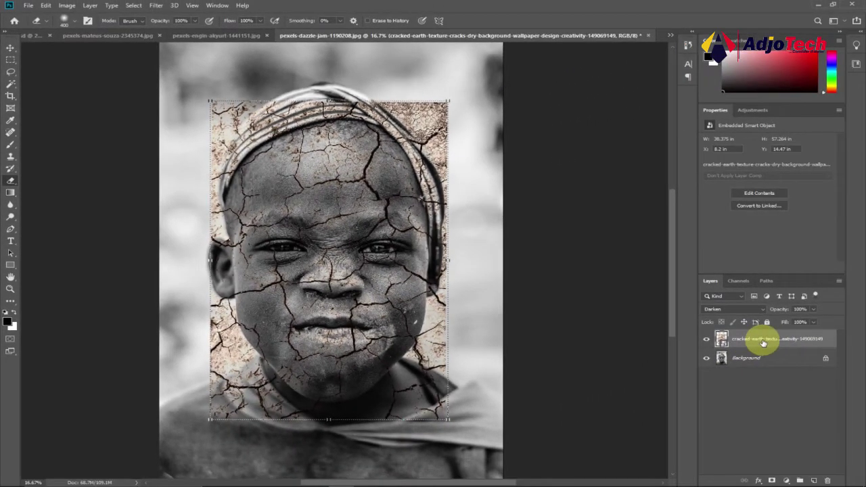
{"action": "right_click", "coordinate": [763, 343]}
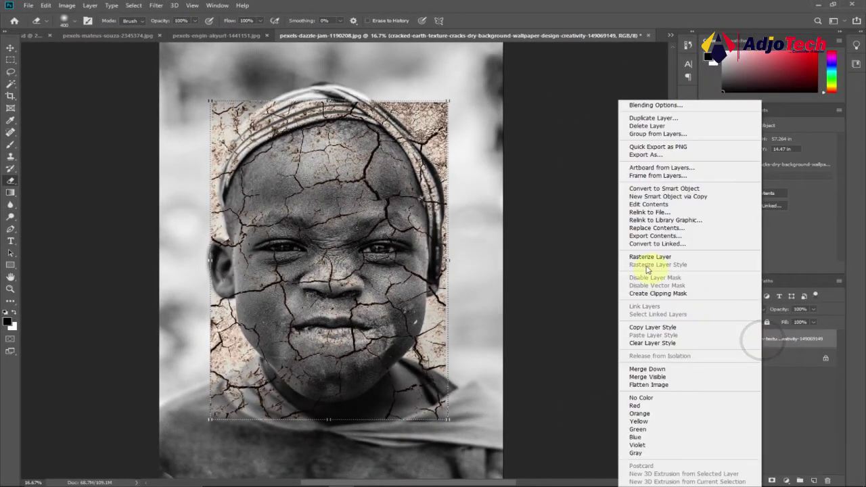
{"action": "left_click", "coordinate": [648, 257]}
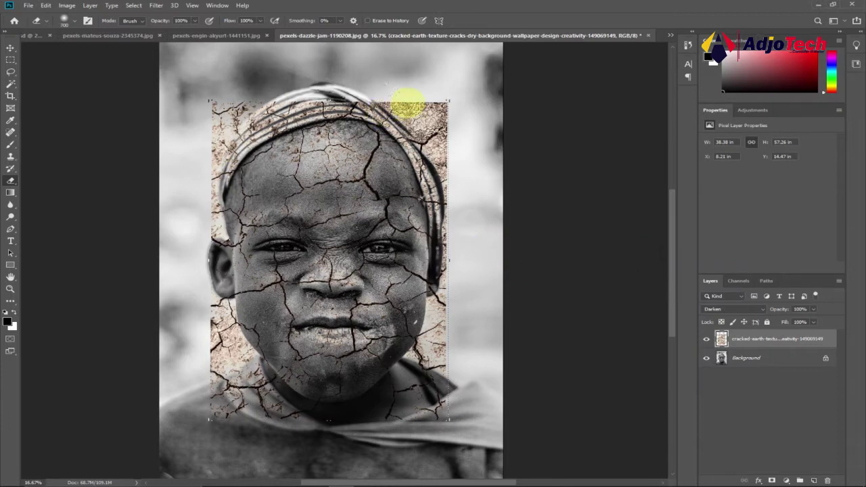
Step: Erase the texture over the headband, collar, hat edge and cheek edge around the boy's face
{"action": "mouse_move", "coordinate": [408, 104]}
{"action": "left_mouse_down"}
{"action": "mouse_move", "coordinate": [398, 88]}
{"action": "mouse_move", "coordinate": [429, 120]}
{"action": "mouse_move", "coordinate": [378, 80]}
{"action": "mouse_move", "coordinate": [334, 67]}
{"action": "mouse_move", "coordinate": [207, 101]}
{"action": "mouse_move", "coordinate": [211, 77]}
{"action": "mouse_move", "coordinate": [177, 165]}
{"action": "mouse_move", "coordinate": [205, 174]}
{"action": "mouse_move", "coordinate": [212, 225]}
{"action": "mouse_move", "coordinate": [207, 175]}
{"action": "mouse_move", "coordinate": [194, 294]}
{"action": "mouse_move", "coordinate": [226, 307]}
{"action": "mouse_move", "coordinate": [209, 377]}
{"action": "mouse_move", "coordinate": [208, 335]}
{"action": "mouse_move", "coordinate": [206, 394]}
{"action": "mouse_move", "coordinate": [212, 406]}
{"action": "mouse_move", "coordinate": [209, 395]}
{"action": "mouse_move", "coordinate": [231, 403]}
{"action": "mouse_move", "coordinate": [256, 395]}
{"action": "mouse_move", "coordinate": [271, 416]}
{"action": "mouse_move", "coordinate": [226, 309]}
{"action": "mouse_move", "coordinate": [237, 384]}
{"action": "left_mouse_up"}
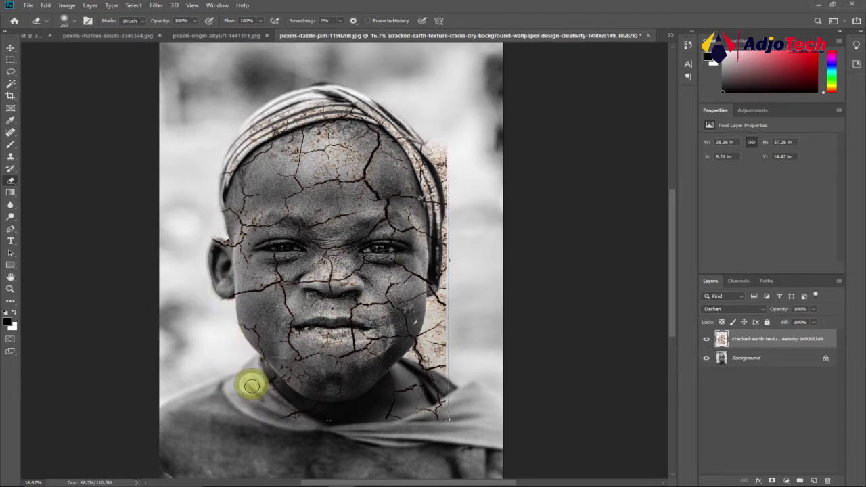
{"action": "mouse_move", "coordinate": [261, 379]}
{"action": "left_mouse_down"}
{"action": "mouse_move", "coordinate": [299, 414]}
{"action": "mouse_move", "coordinate": [361, 427]}
{"action": "mouse_move", "coordinate": [442, 419]}
{"action": "mouse_move", "coordinate": [456, 399]}
{"action": "mouse_move", "coordinate": [407, 419]}
{"action": "mouse_move", "coordinate": [456, 411]}
{"action": "mouse_move", "coordinate": [466, 391]}
{"action": "mouse_move", "coordinate": [428, 357]}
{"action": "mouse_move", "coordinate": [446, 395]}
{"action": "mouse_move", "coordinate": [422, 357]}
{"action": "mouse_move", "coordinate": [443, 300]}
{"action": "mouse_move", "coordinate": [440, 360]}
{"action": "mouse_move", "coordinate": [444, 319]}
{"action": "mouse_move", "coordinate": [433, 350]}
{"action": "mouse_move", "coordinate": [412, 341]}
{"action": "mouse_move", "coordinate": [412, 357]}
{"action": "mouse_move", "coordinate": [437, 302]}
{"action": "left_mouse_up"}
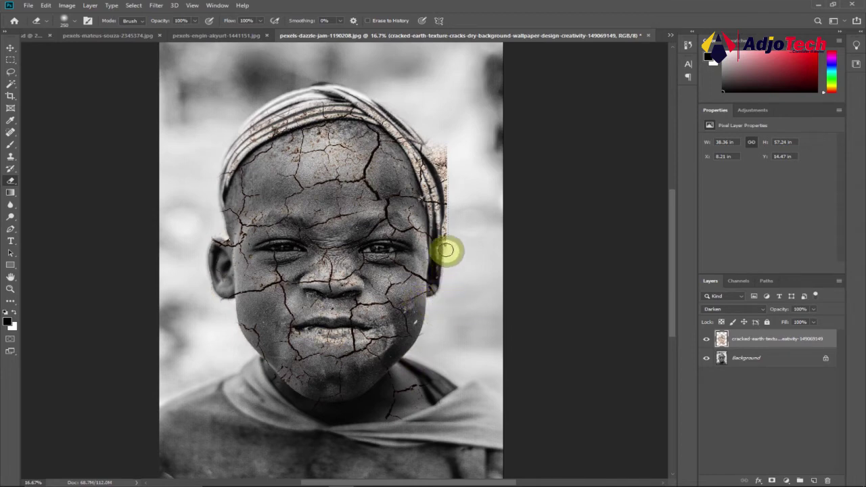
{"action": "mouse_move", "coordinate": [447, 206]}
{"action": "left_mouse_down"}
{"action": "mouse_move", "coordinate": [440, 133]}
{"action": "mouse_move", "coordinate": [409, 120]}
{"action": "mouse_move", "coordinate": [442, 184]}
{"action": "mouse_move", "coordinate": [429, 191]}
{"action": "mouse_move", "coordinate": [433, 206]}
{"action": "mouse_move", "coordinate": [432, 195]}
{"action": "mouse_move", "coordinate": [446, 208]}
{"action": "mouse_move", "coordinate": [400, 120]}
{"action": "mouse_move", "coordinate": [370, 105]}
{"action": "mouse_move", "coordinate": [404, 135]}
{"action": "mouse_move", "coordinate": [441, 199]}
{"action": "mouse_move", "coordinate": [382, 127]}
{"action": "mouse_move", "coordinate": [344, 108]}
{"action": "mouse_move", "coordinate": [290, 120]}
{"action": "mouse_move", "coordinate": [328, 105]}
{"action": "mouse_move", "coordinate": [259, 130]}
{"action": "mouse_move", "coordinate": [225, 155]}
{"action": "mouse_move", "coordinate": [267, 109]}
{"action": "mouse_move", "coordinate": [217, 186]}
{"action": "mouse_move", "coordinate": [214, 168]}
{"action": "mouse_move", "coordinate": [281, 105]}
{"action": "mouse_move", "coordinate": [382, 103]}
{"action": "mouse_move", "coordinate": [430, 140]}
{"action": "mouse_move", "coordinate": [454, 174]}
{"action": "mouse_move", "coordinate": [291, 73]}
{"action": "mouse_move", "coordinate": [186, 225]}
{"action": "mouse_move", "coordinate": [214, 233]}
{"action": "mouse_move", "coordinate": [204, 243]}
{"action": "mouse_move", "coordinate": [213, 226]}
{"action": "mouse_move", "coordinate": [199, 254]}
{"action": "mouse_move", "coordinate": [211, 304]}
{"action": "mouse_move", "coordinate": [221, 302]}
{"action": "mouse_move", "coordinate": [370, 115]}
{"action": "mouse_move", "coordinate": [438, 186]}
{"action": "mouse_move", "coordinate": [440, 277]}
{"action": "left_mouse_up"}
{"action": "left_click", "coordinate": [428, 182]}
{"action": "mouse_move", "coordinate": [450, 235]}
{"action": "left_mouse_down"}
{"action": "mouse_move", "coordinate": [428, 181]}
{"action": "mouse_move", "coordinate": [440, 201]}
{"action": "left_mouse_up"}
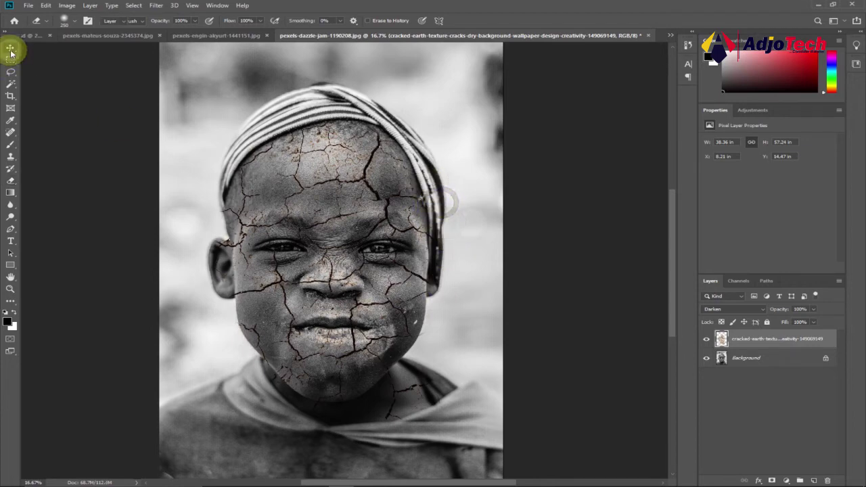
Step: Deselect the texture and compare the boy's portrait with the texture hidden and shown
{"action": "left_click", "coordinate": [11, 49]}
{"action": "left_click", "coordinate": [592, 327]}
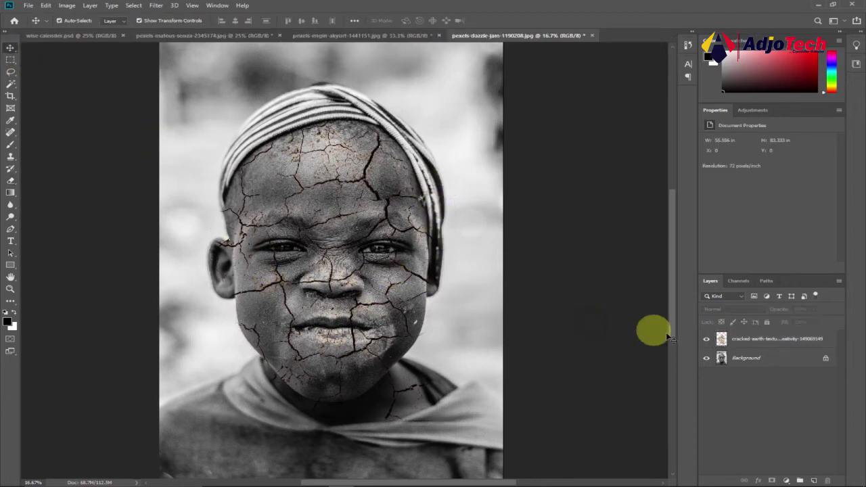
{"action": "left_click", "coordinate": [707, 340]}
{"action": "left_click", "coordinate": [707, 340]}
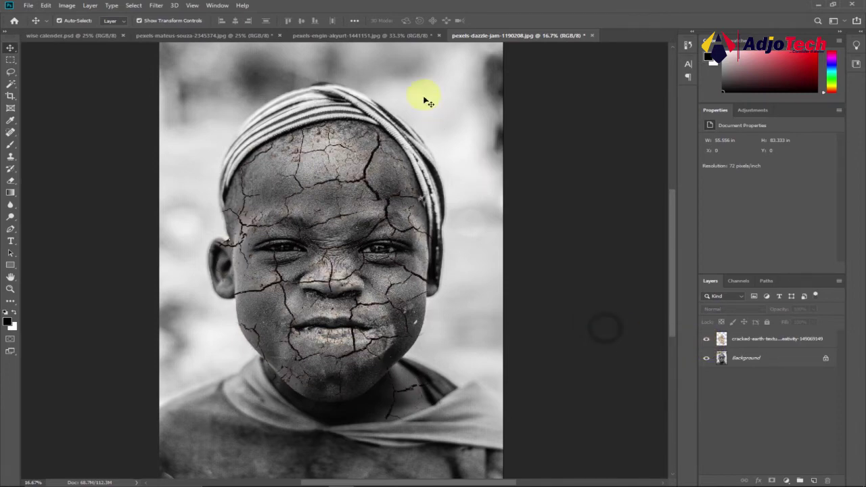
Step: Place the cracked-earth image from Downloads into the dark-background woman's portrait
{"action": "left_click", "coordinate": [353, 36]}
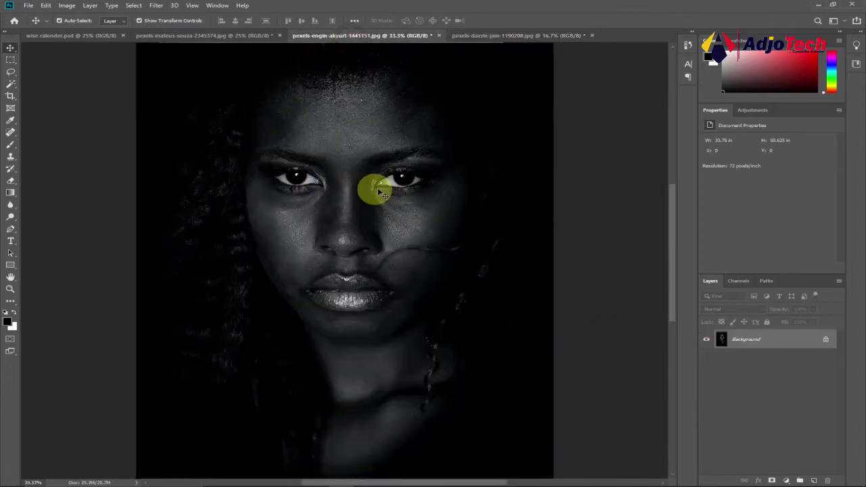
{"action": "mouse_move", "coordinate": [288, 481]}
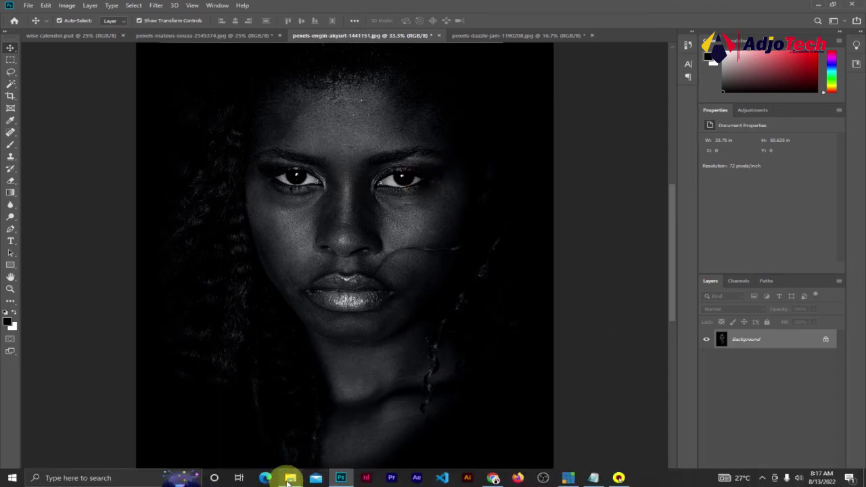
{"action": "left_click", "coordinate": [334, 440]}
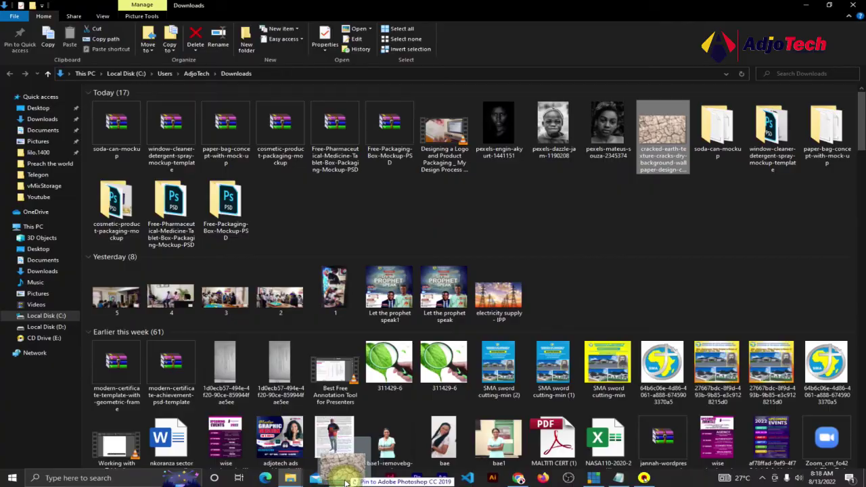
{"action": "left_click", "coordinate": [338, 467]}
{"action": "key", "text": "ctrl+t"}
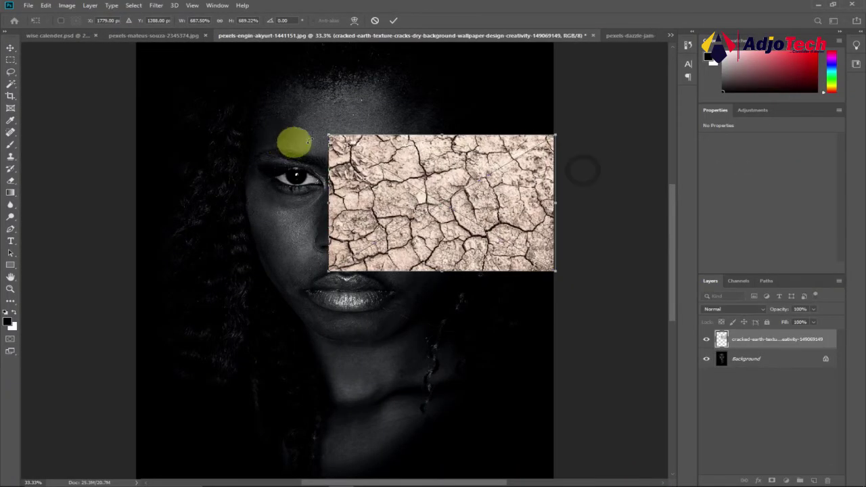
Step: Enlarge the texture, rotate it about 74 degrees over her face, and commit
{"action": "left_click_drag", "start_coordinate": [328, 135], "coordinate": [270, 101]}
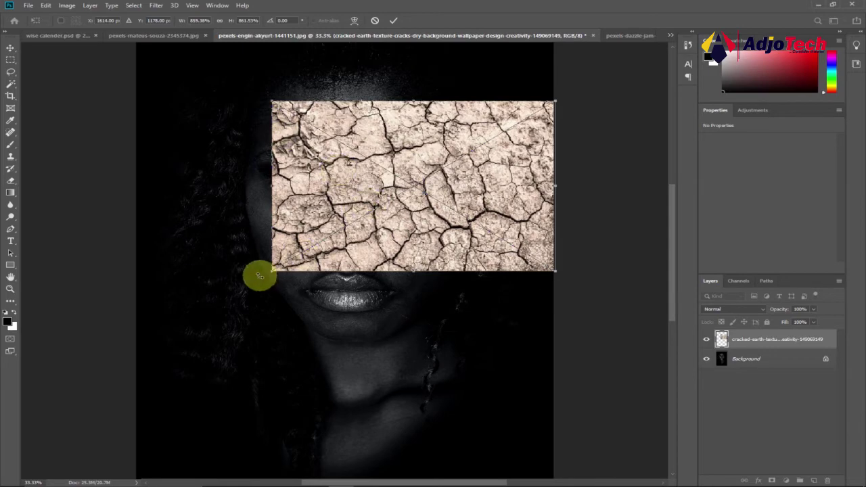
{"action": "left_click_drag", "start_coordinate": [259, 275], "coordinate": [317, 130]}
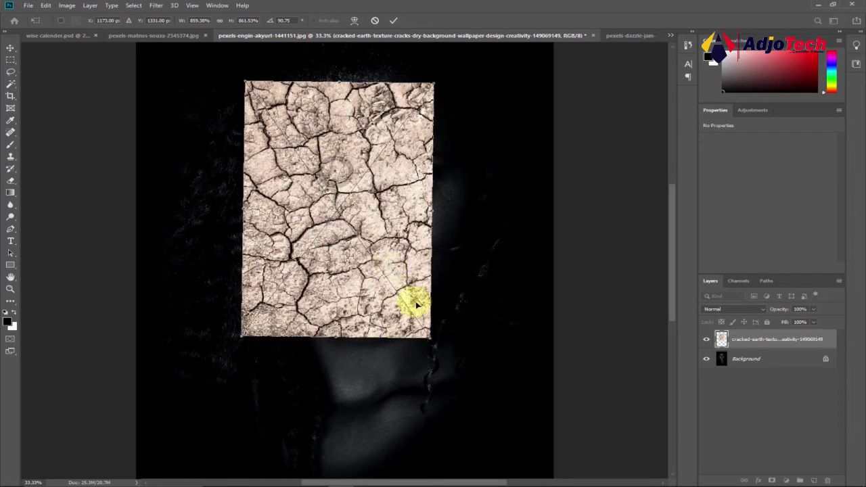
{"action": "left_click_drag", "start_coordinate": [428, 337], "coordinate": [500, 441]}
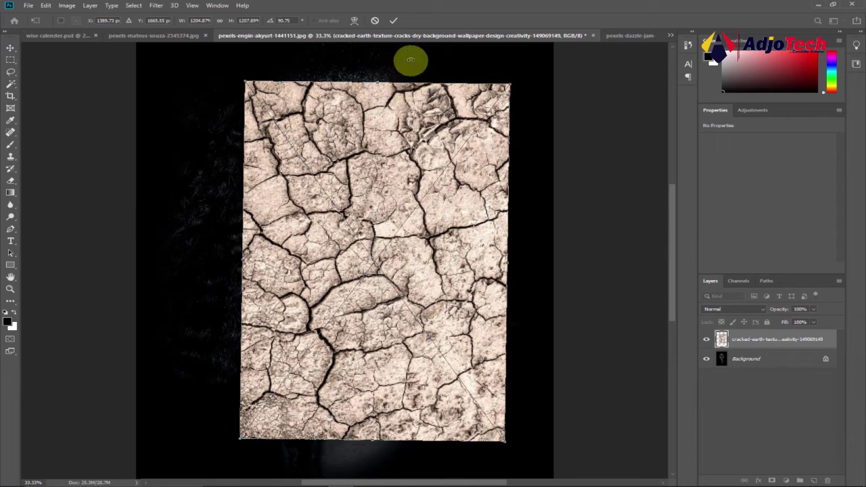
{"action": "left_click", "coordinate": [394, 22]}
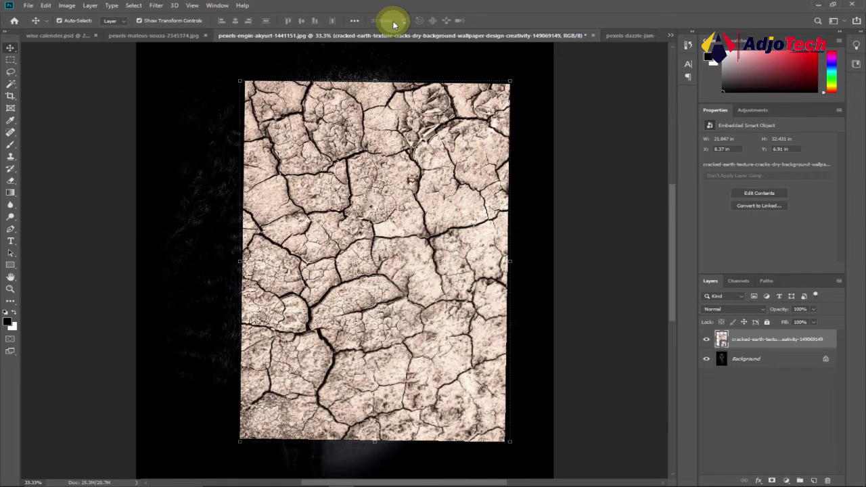
Step: Set the cracked-earth layer's blend mode to Darken and deselect it to view the result
{"action": "right_click", "coordinate": [764, 342]}
{"action": "left_click", "coordinate": [792, 342]}
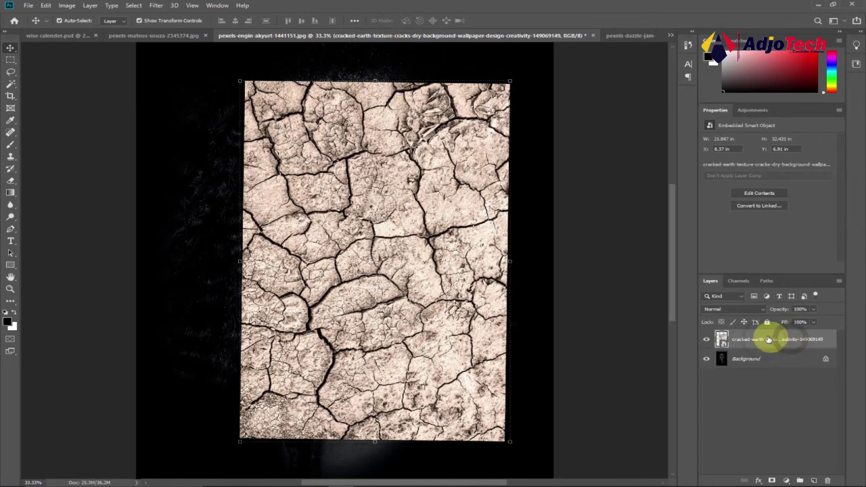
{"action": "left_click", "coordinate": [720, 311]}
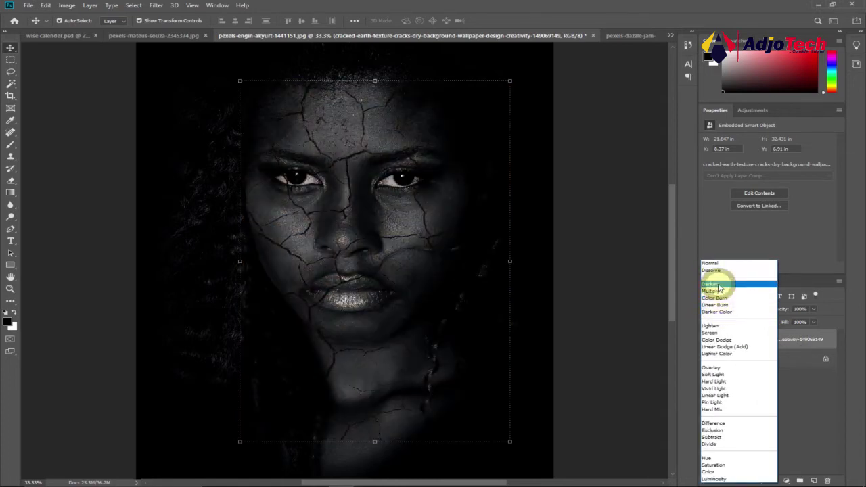
{"action": "left_click", "coordinate": [717, 284]}
{"action": "left_click", "coordinate": [541, 348]}
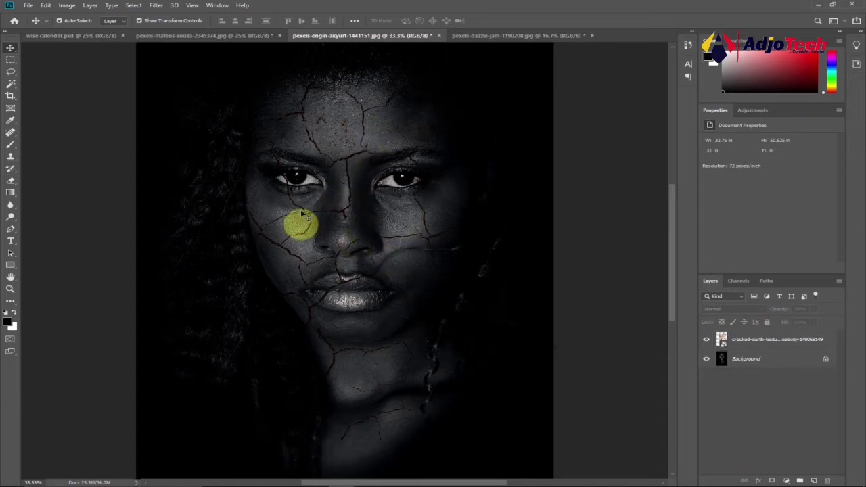
Step: Drag the cracked-earth image from Downloads into the braided-hair woman's portrait
{"action": "left_click", "coordinate": [222, 36]}
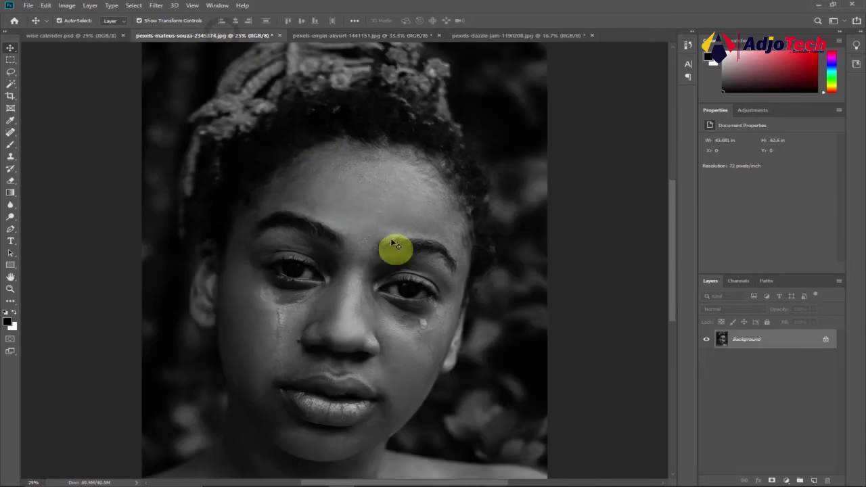
{"action": "scroll", "coordinate": [424, 291], "scroll_direction": "down", "scroll_amount": 2}
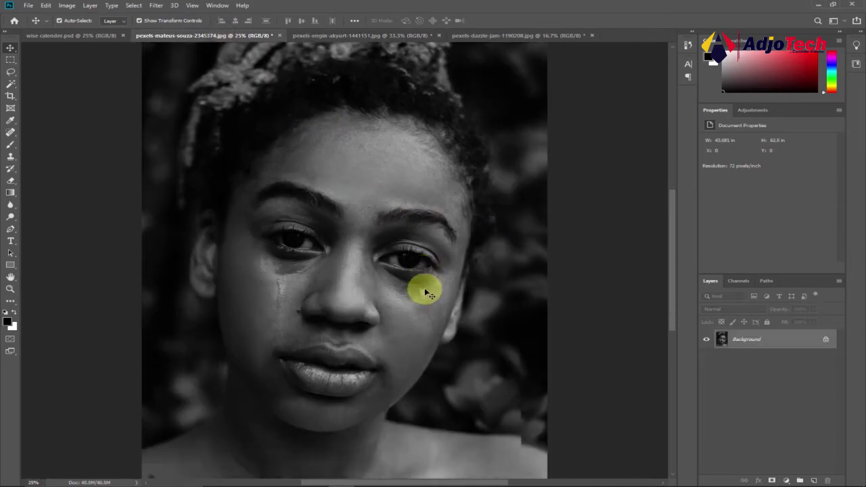
{"action": "mouse_move", "coordinate": [309, 473]}
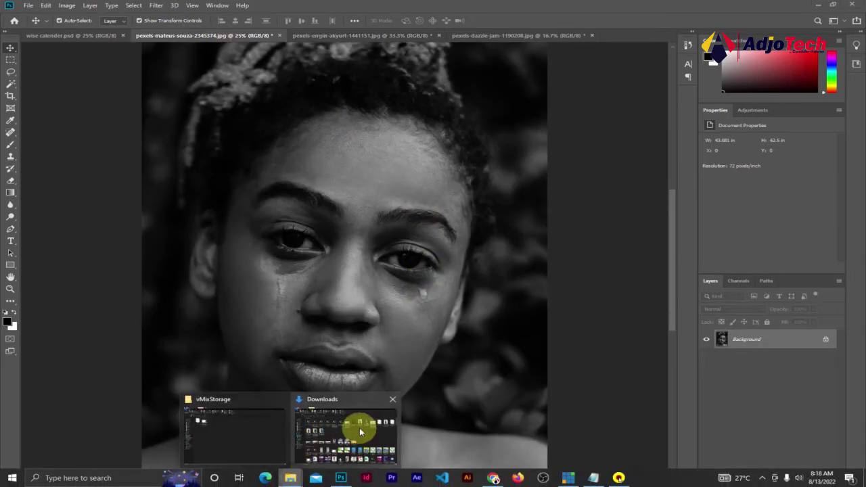
{"action": "left_click", "coordinate": [359, 427]}
{"action": "left_click_drag", "start_coordinate": [663, 136], "coordinate": [581, 403]}
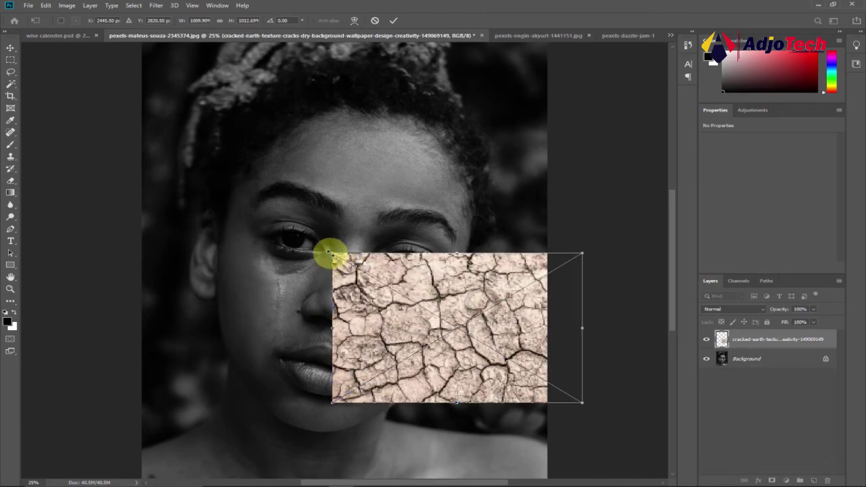
Step: Rotate the texture a quarter turn, enlarge and move it over her face, then commit
{"action": "left_click_drag", "start_coordinate": [330, 254], "coordinate": [245, 202]}
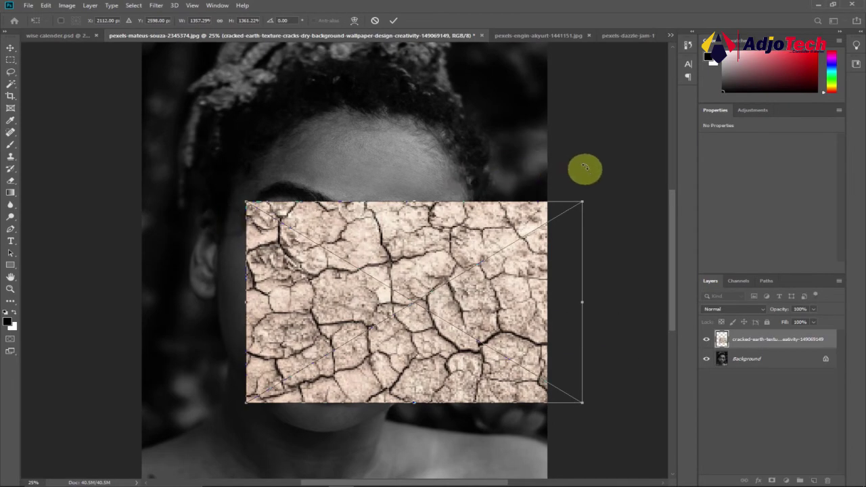
{"action": "left_click_drag", "start_coordinate": [584, 168], "coordinate": [222, 100]}
{"action": "left_click_drag", "start_coordinate": [302, 152], "coordinate": [185, 87]}
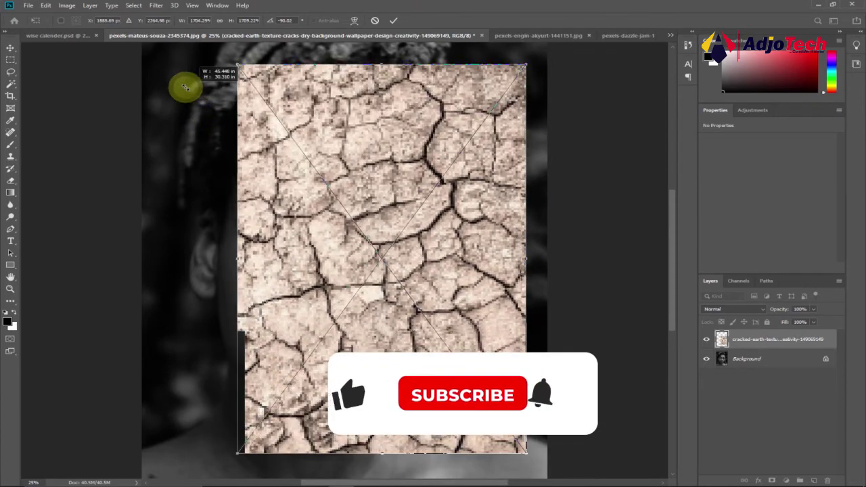
{"action": "left_click_drag", "start_coordinate": [379, 175], "coordinate": [386, 203]}
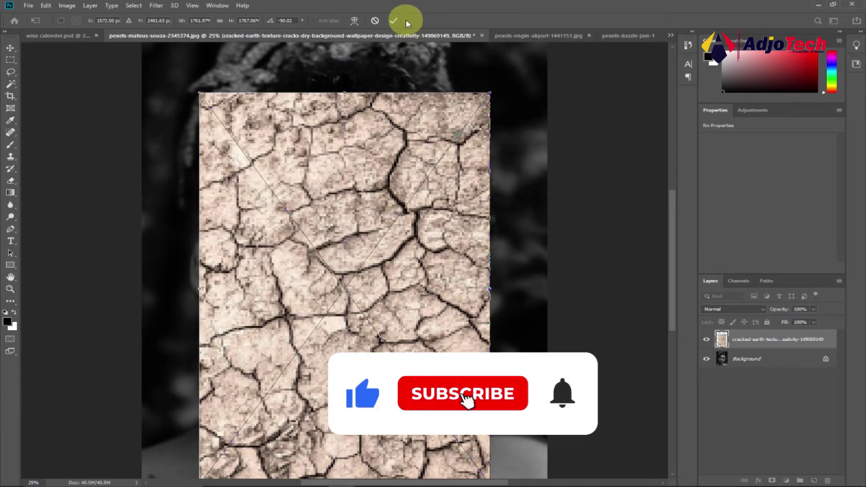
{"action": "left_click", "coordinate": [393, 20]}
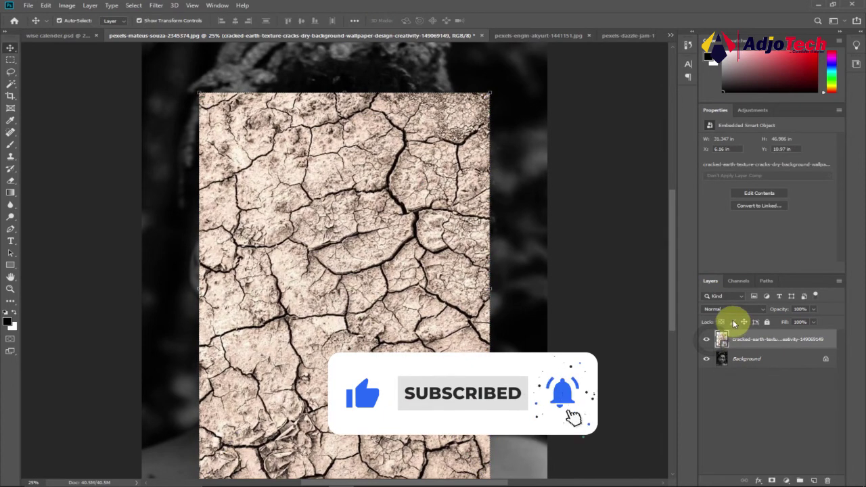
{"action": "left_click", "coordinate": [744, 309]}
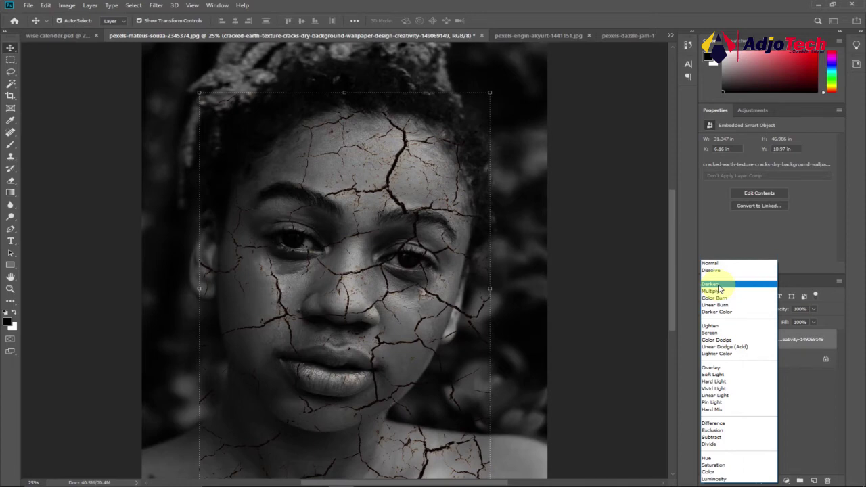
Step: Blend the texture with Darken and shrink it to about 29 × 43.5 in above her shoulders
{"action": "left_click", "coordinate": [717, 284]}
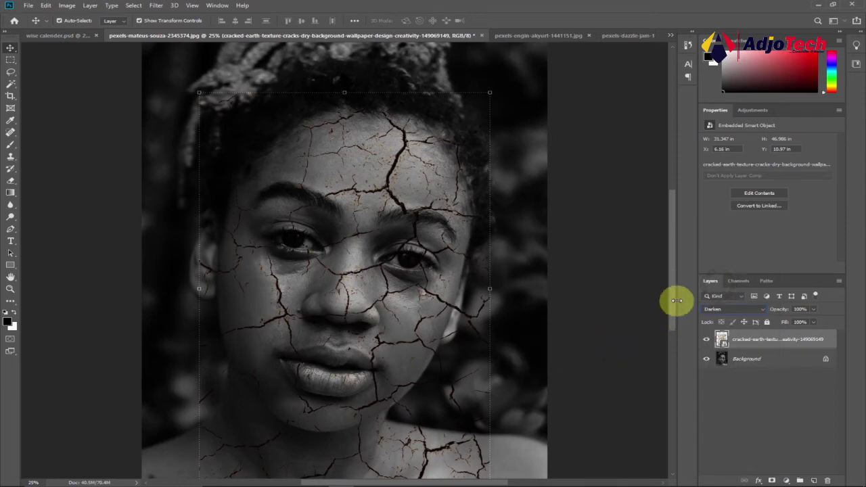
{"action": "left_click_drag", "start_coordinate": [672, 302], "coordinate": [670, 325]}
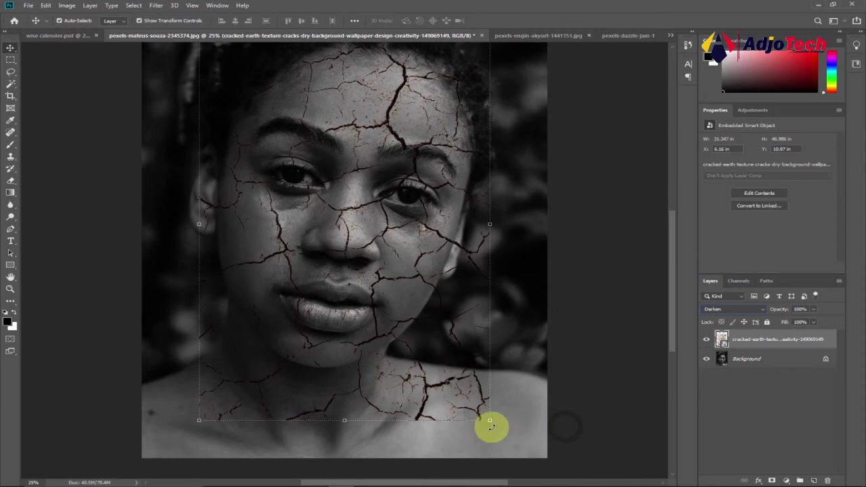
{"action": "left_click_drag", "start_coordinate": [490, 421], "coordinate": [217, 471]}
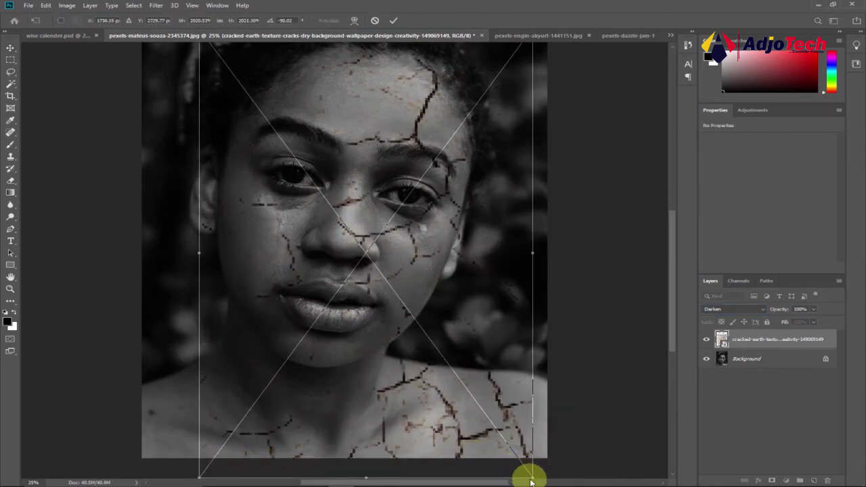
{"action": "left_click_drag", "start_coordinate": [531, 477], "coordinate": [484, 372]}
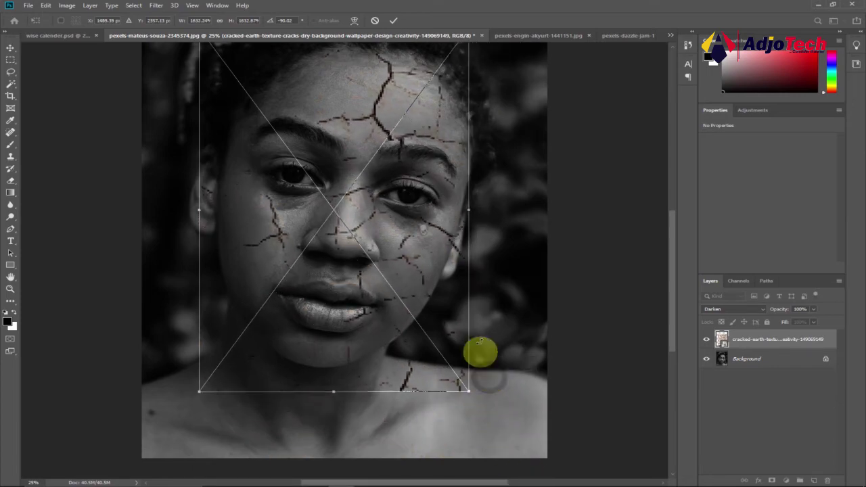
{"action": "left_click", "coordinate": [396, 22]}
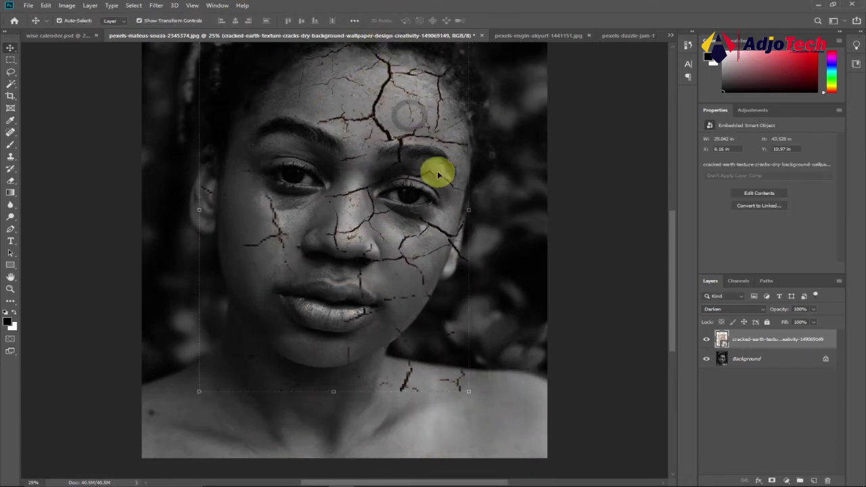
Step: With the Eraser tool active, rasterize the cracked-earth texture layer into a pixel layer
{"action": "left_click", "coordinate": [10, 181]}
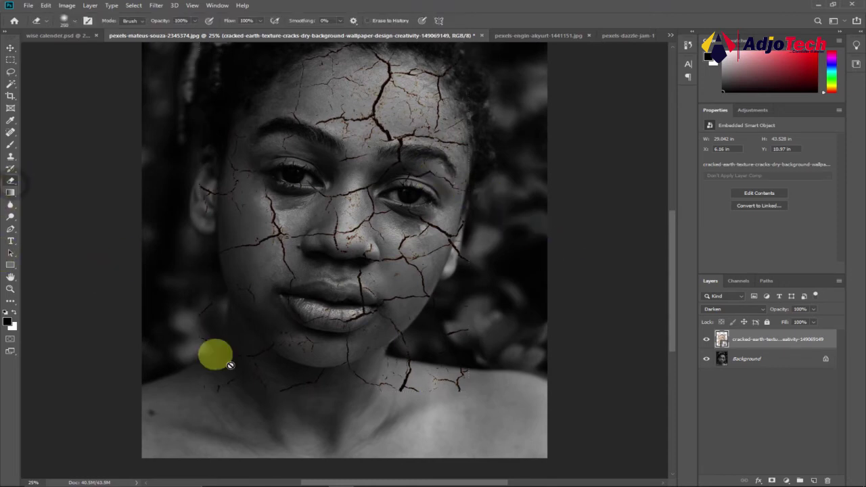
{"action": "right_click", "coordinate": [754, 345]}
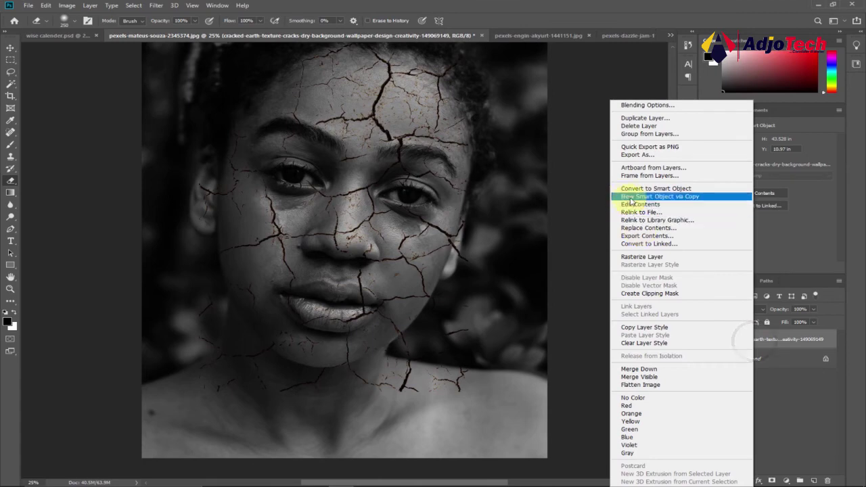
{"action": "left_click", "coordinate": [632, 257]}
Step: Erase the stray texture cracks from her shoulders and neck
{"action": "mouse_move", "coordinate": [456, 409]}
{"action": "left_mouse_down"}
{"action": "mouse_move", "coordinate": [439, 395]}
{"action": "mouse_move", "coordinate": [475, 352]}
{"action": "left_mouse_up"}
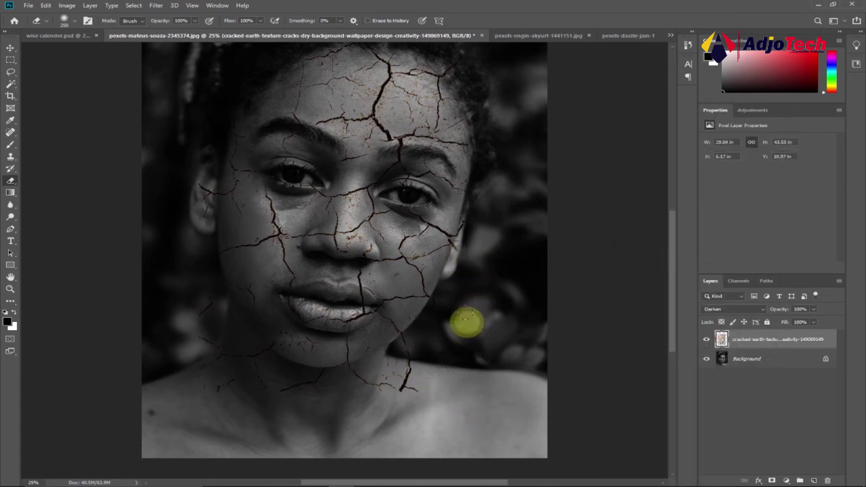
{"action": "mouse_move", "coordinate": [399, 386]}
{"action": "left_mouse_down"}
{"action": "mouse_move", "coordinate": [410, 350]}
{"action": "mouse_move", "coordinate": [382, 382]}
{"action": "mouse_move", "coordinate": [304, 388]}
{"action": "mouse_move", "coordinate": [367, 371]}
{"action": "mouse_move", "coordinate": [218, 363]}
{"action": "left_mouse_up"}
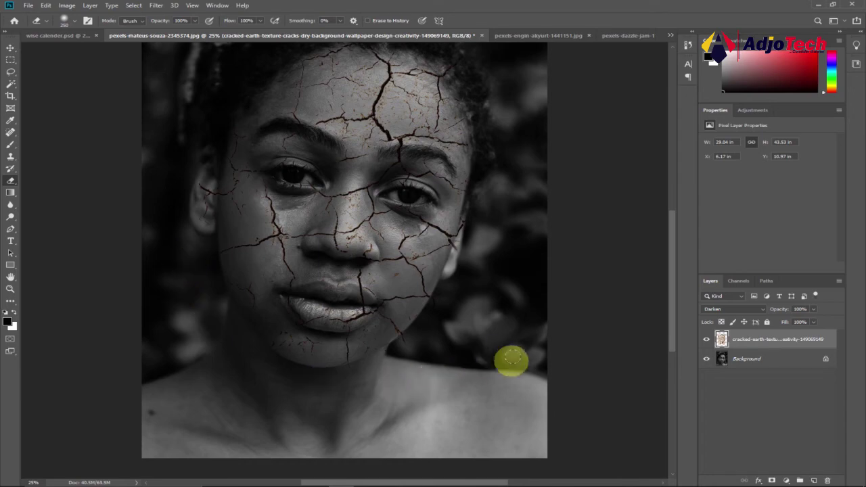
{"action": "scroll", "coordinate": [518, 359], "scroll_direction": "up", "scroll_amount": 1}
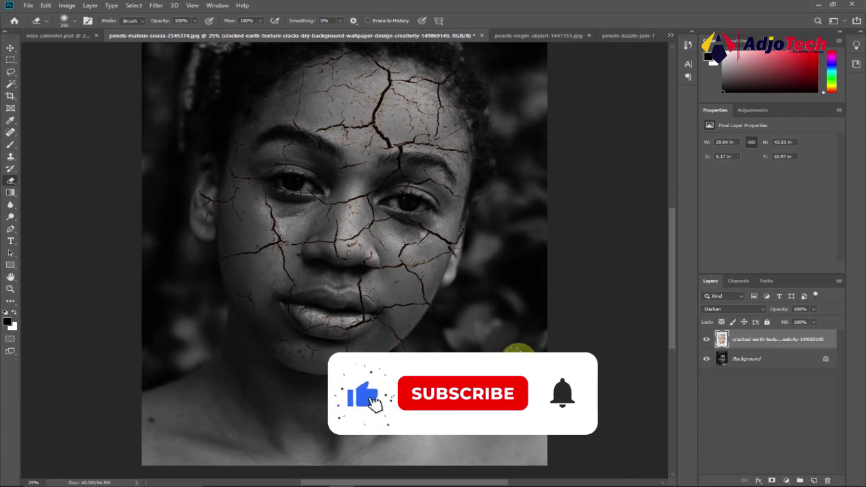
{"action": "scroll", "coordinate": [518, 351], "scroll_direction": "up", "scroll_amount": 2}
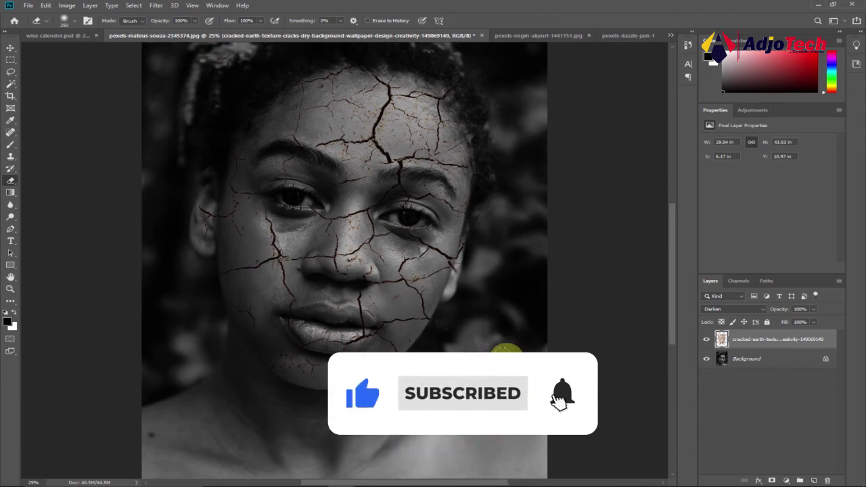
{"action": "scroll", "coordinate": [501, 347], "scroll_direction": "up", "scroll_amount": 3}
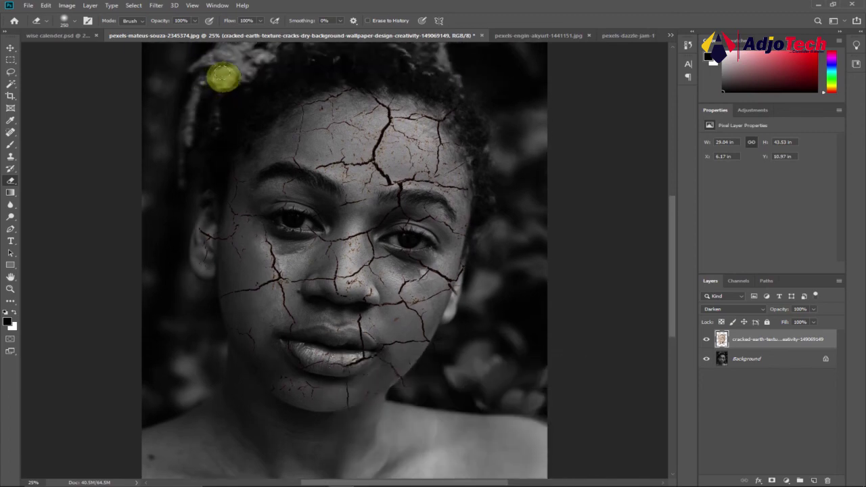